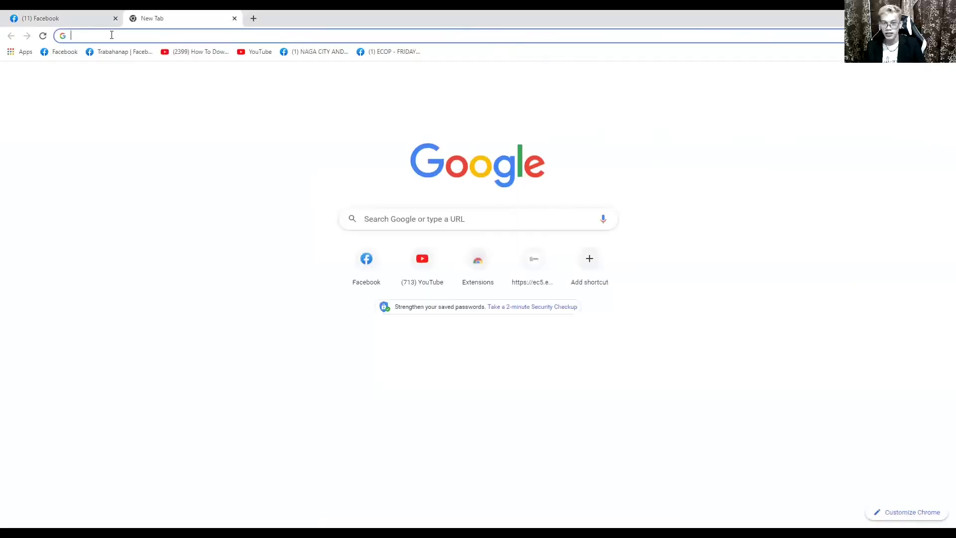
Step: Open the website ec5.empoweredconsumerism.com in the new browser tab
left_click(112, 35)
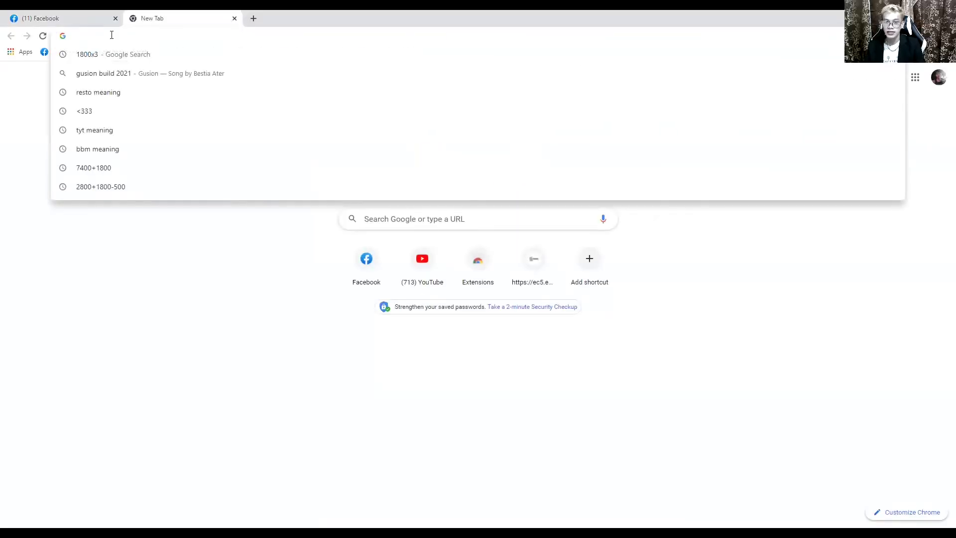
type("ec5.empoweredconsumerism.com")
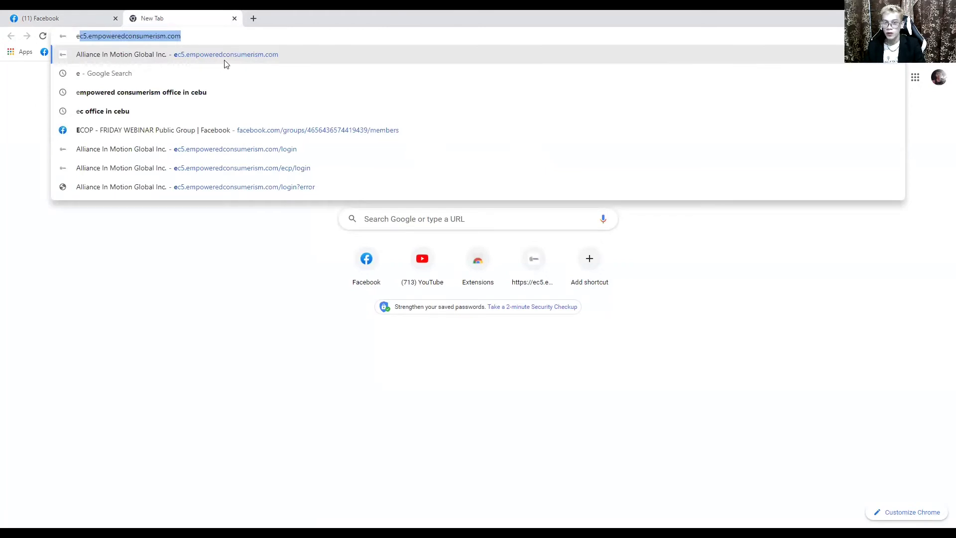
left_click(194, 33)
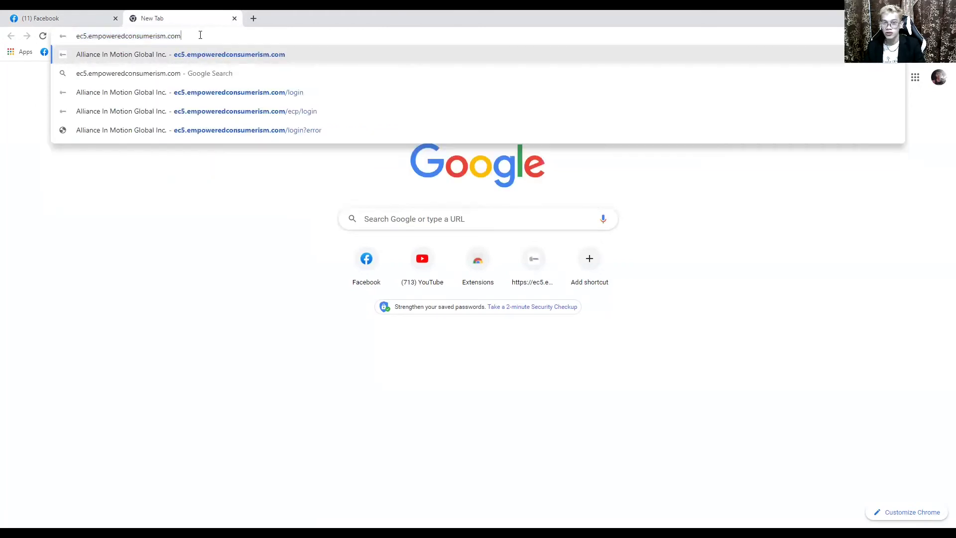
key("Return")
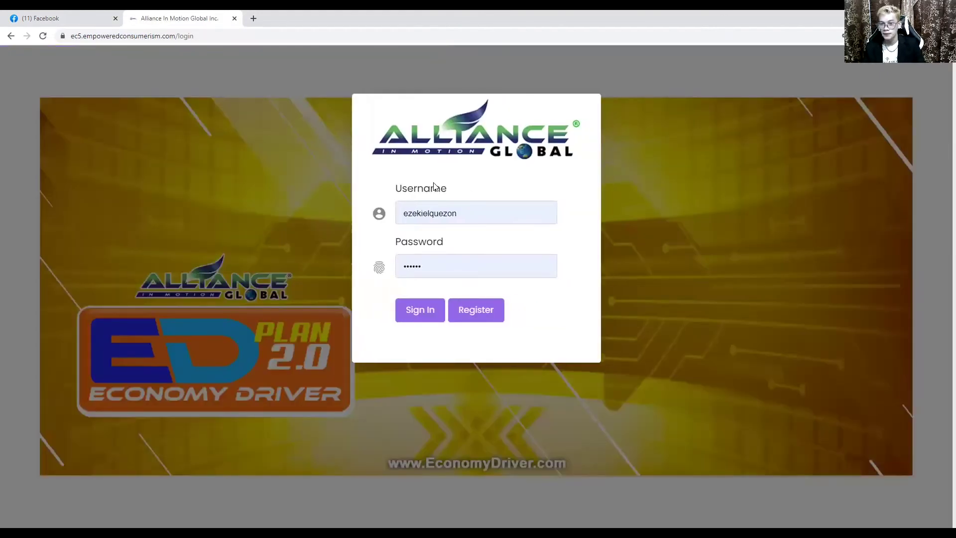
Step: Examine the sign-in form's username and password fields and the saved logins offered for them
left_click(493, 214)
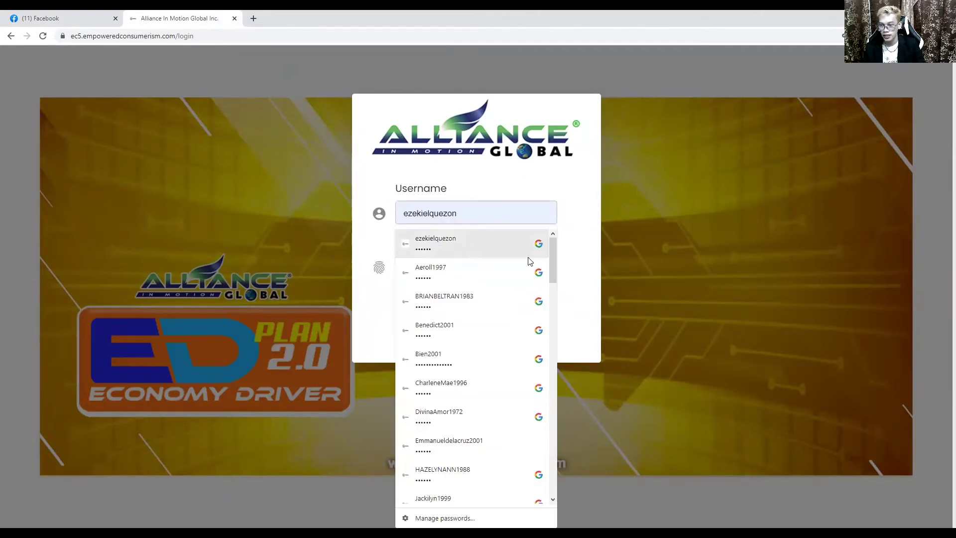
left_click(532, 254)
key("Tab")
left_click(537, 157)
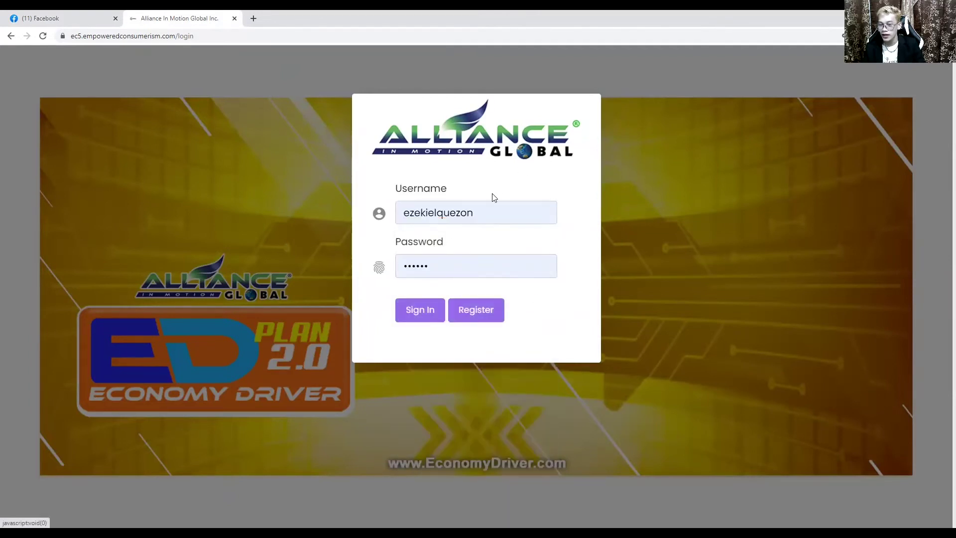
left_click(428, 318)
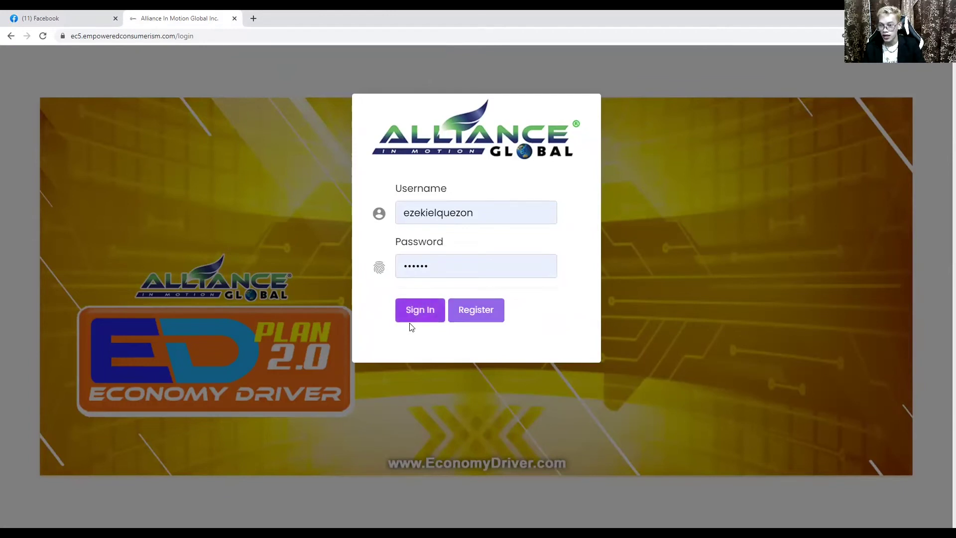
left_click(428, 313)
left_click(427, 309)
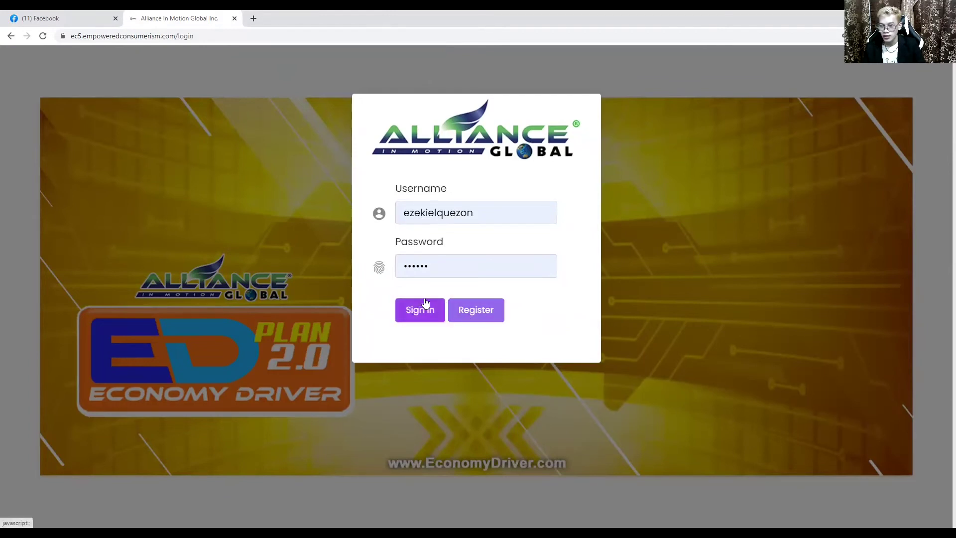
Step: Open the registration form, examine its position choices and the activation user ID and PIN fields, and cancel it
left_click(473, 312)
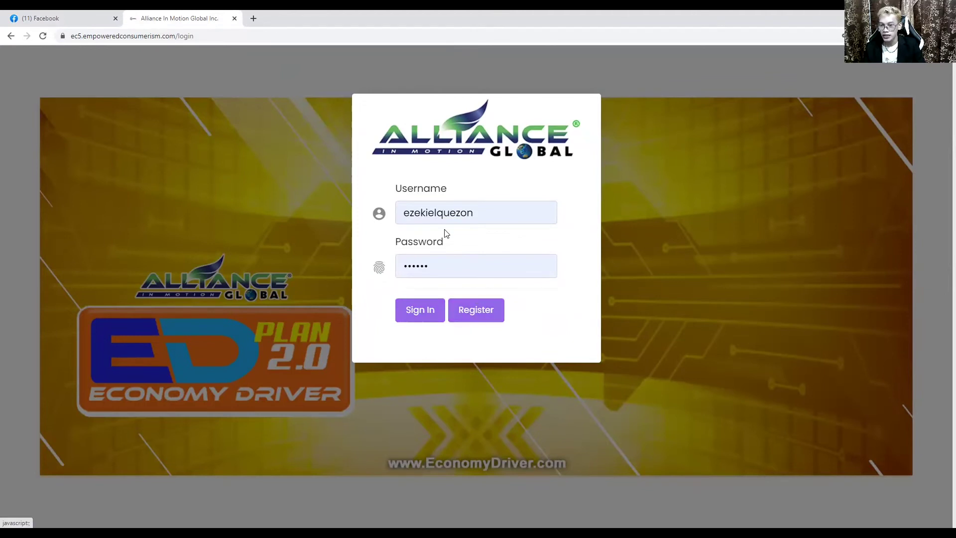
left_click(468, 311)
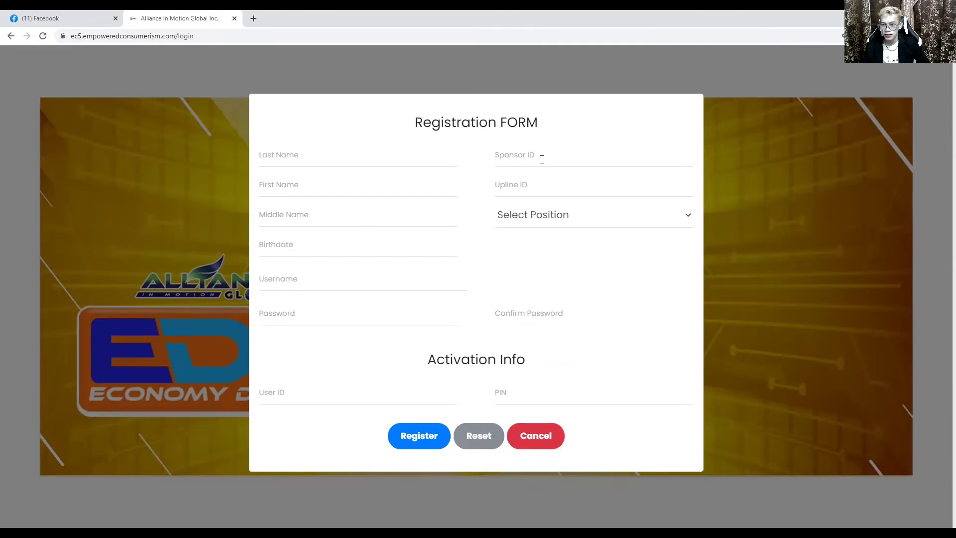
left_click(649, 219)
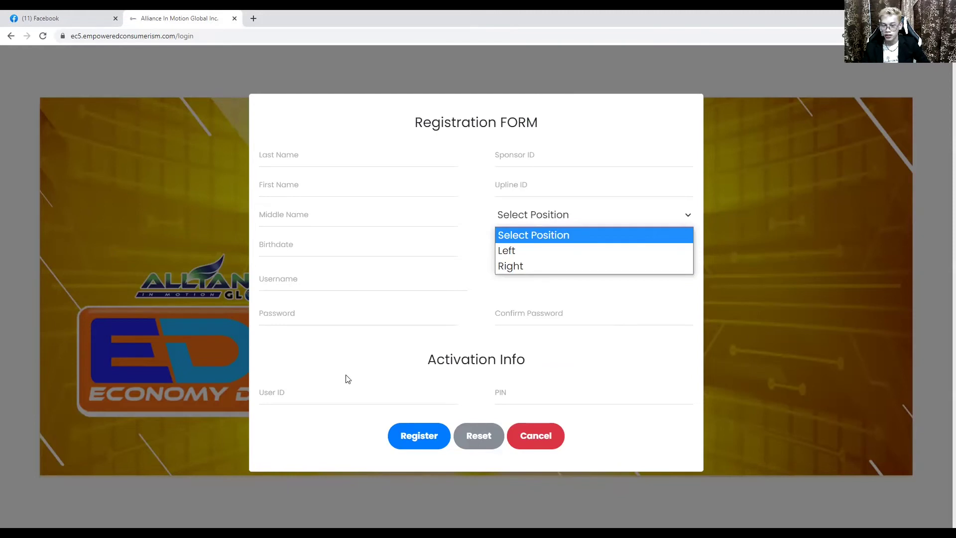
left_click(294, 392)
left_click(294, 392)
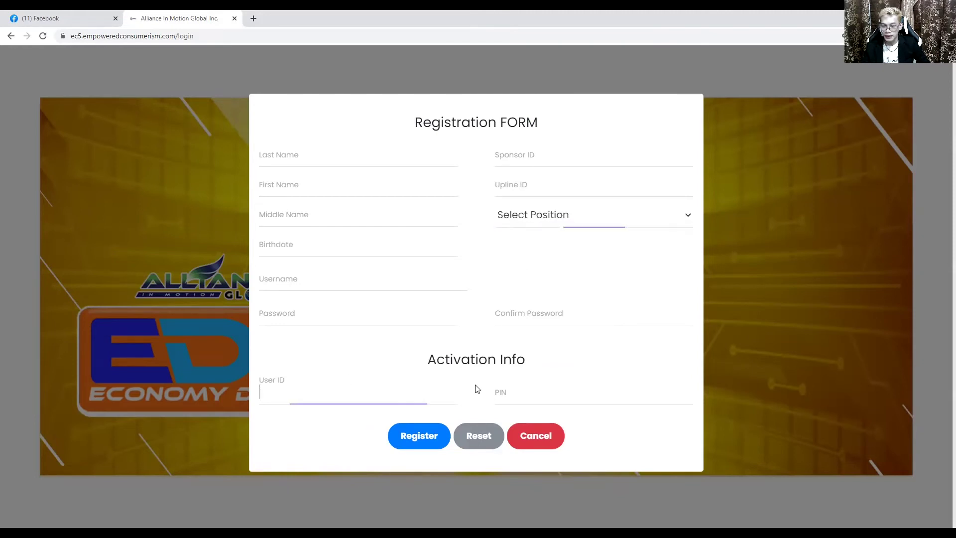
left_click(505, 391)
left_click(271, 397)
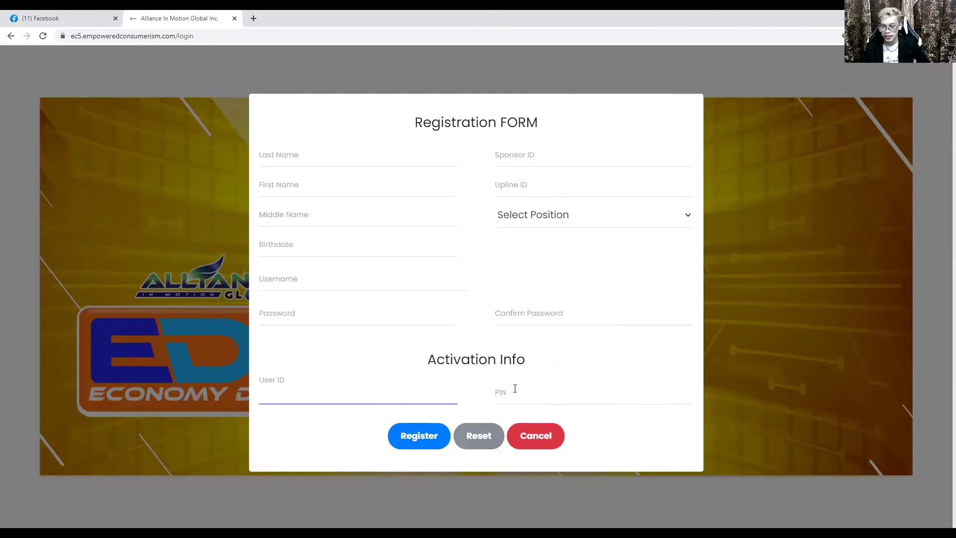
left_click(272, 398)
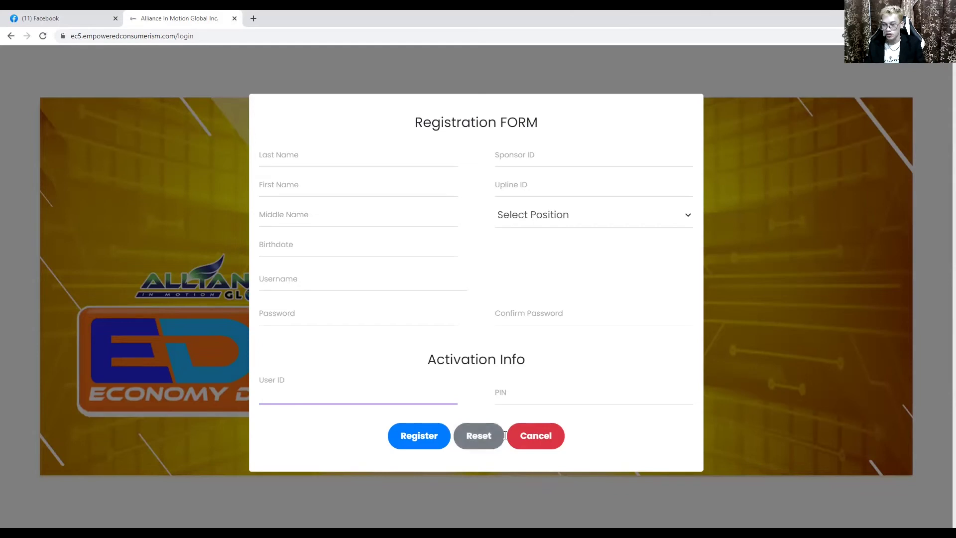
left_click(535, 441)
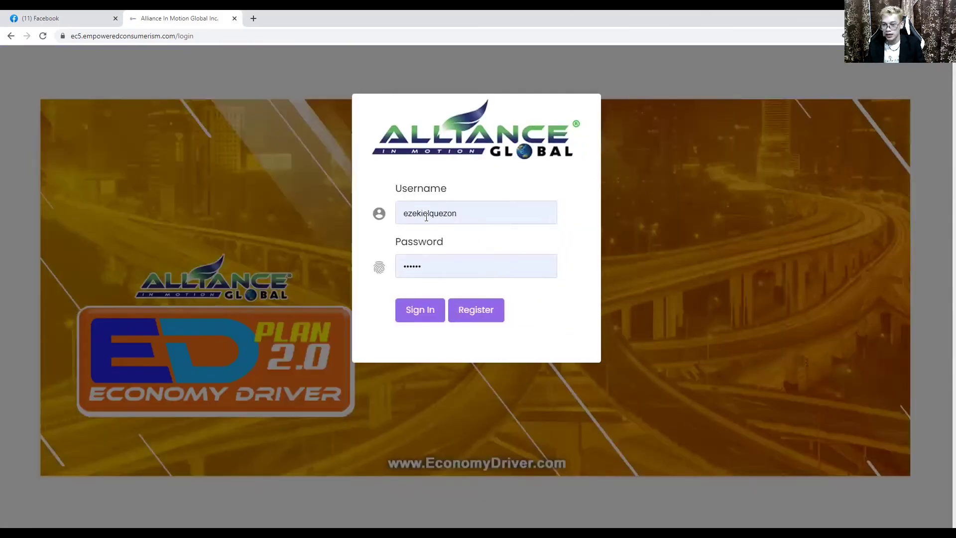
Step: Sign in to the member account with the username and password already filled in
left_click(461, 212)
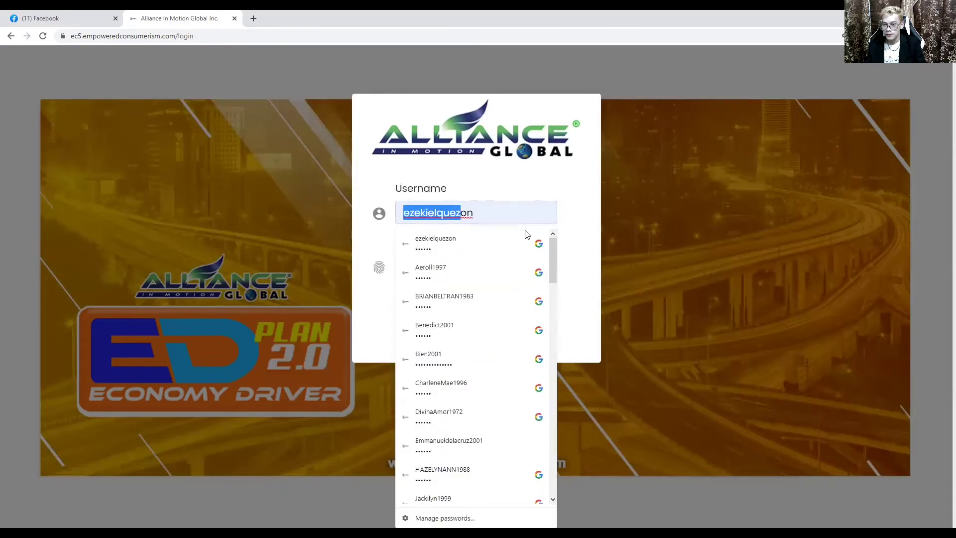
left_click(566, 196)
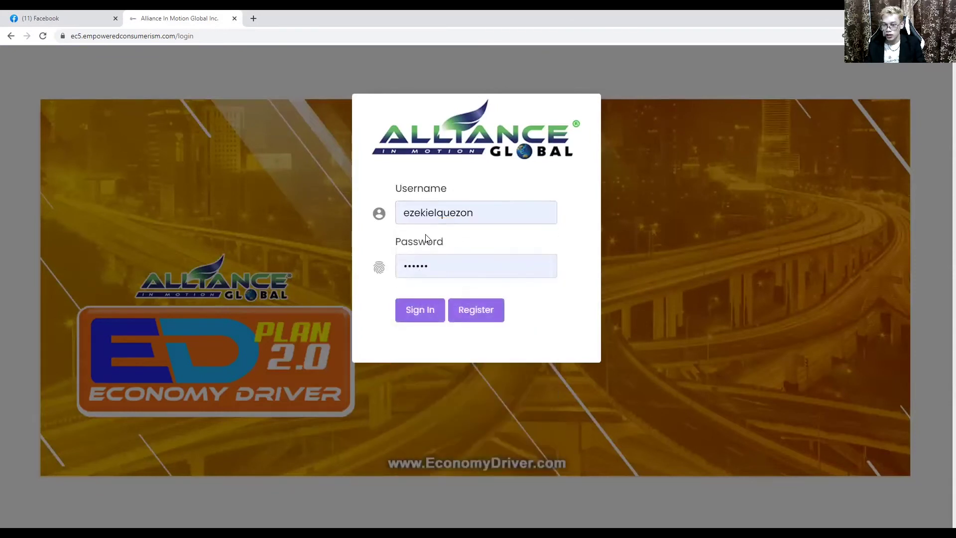
left_click(419, 311)
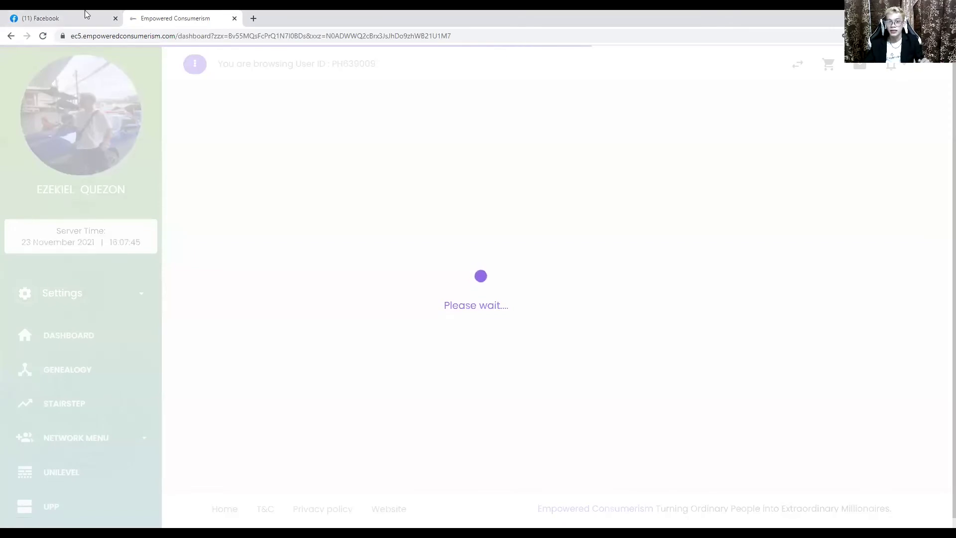
Step: Switch to Facebook, open the account's own story and pause it
left_click(105, 15)
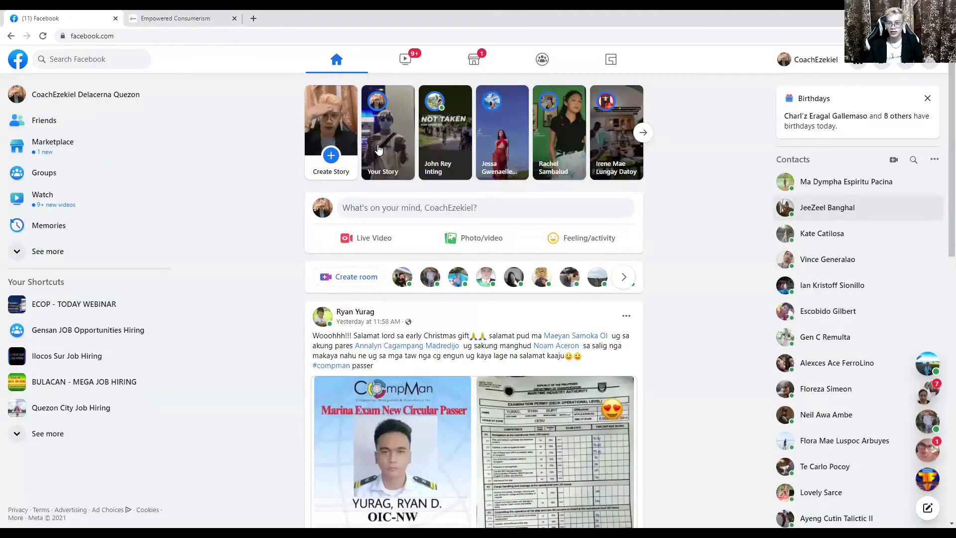
left_click(377, 149)
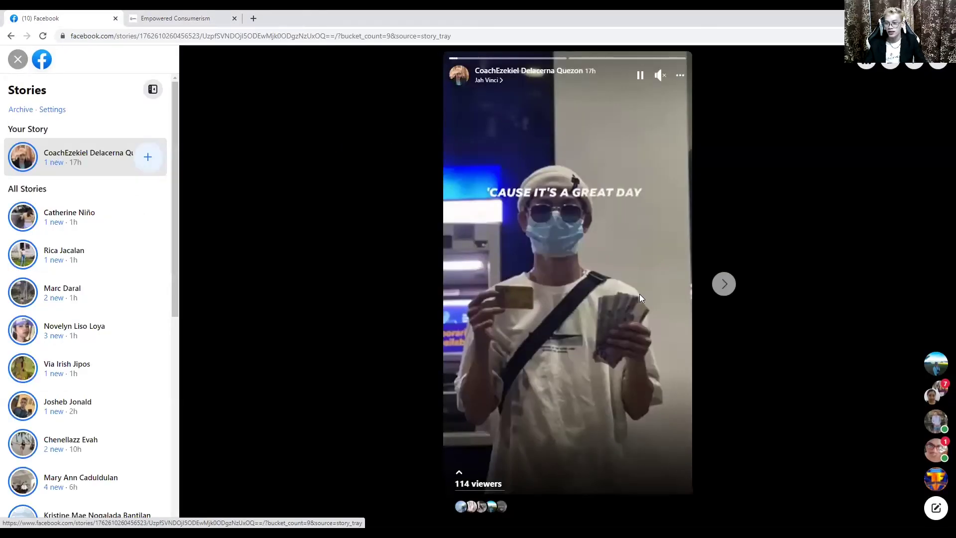
left_click(640, 75)
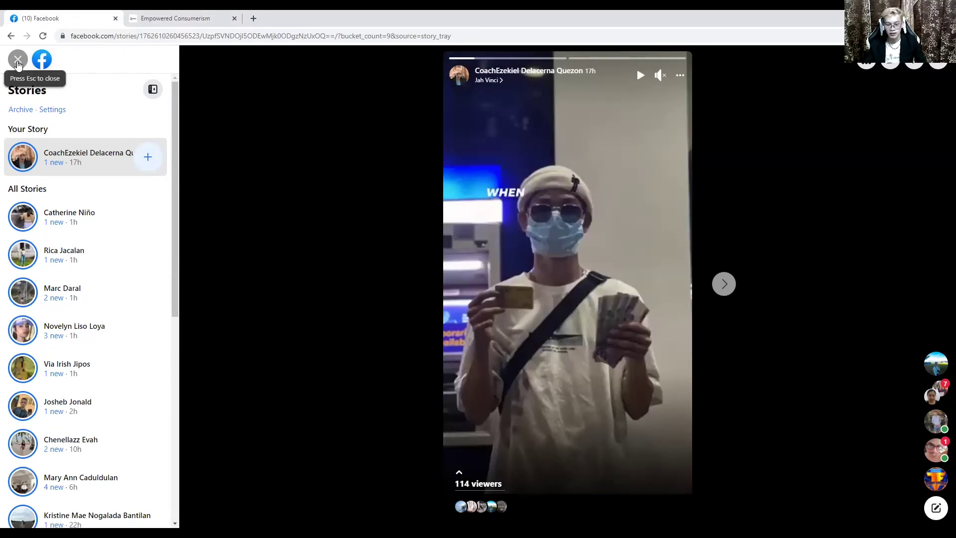
Step: Return to the Empowered Consumerism site and close the voting announcement covering the dashboard
left_click(199, 16)
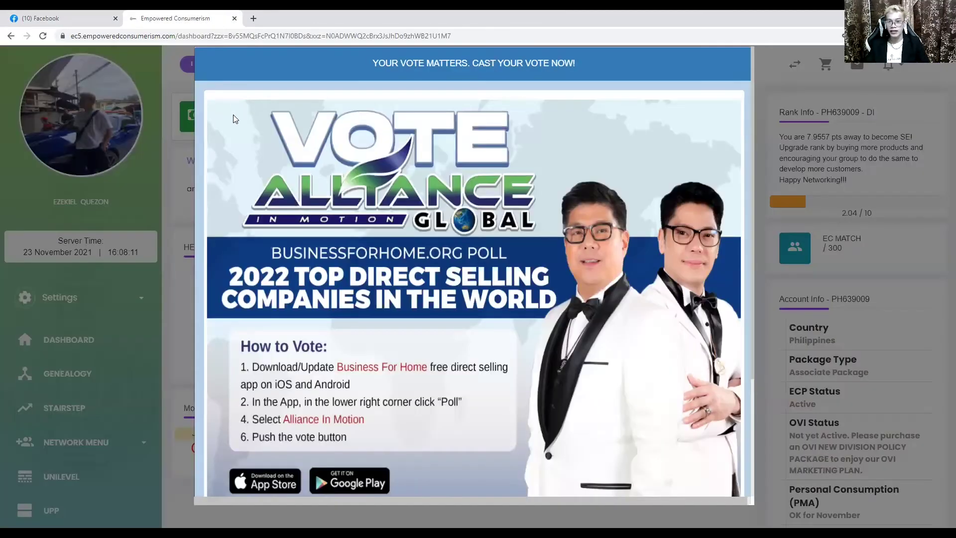
scroll(727, 244, "down", 1)
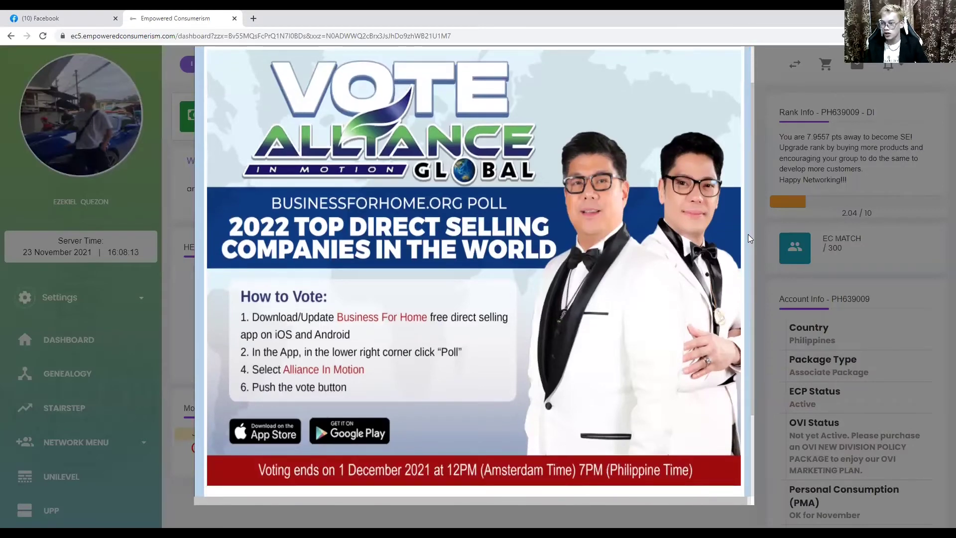
scroll(752, 281, "down", 2)
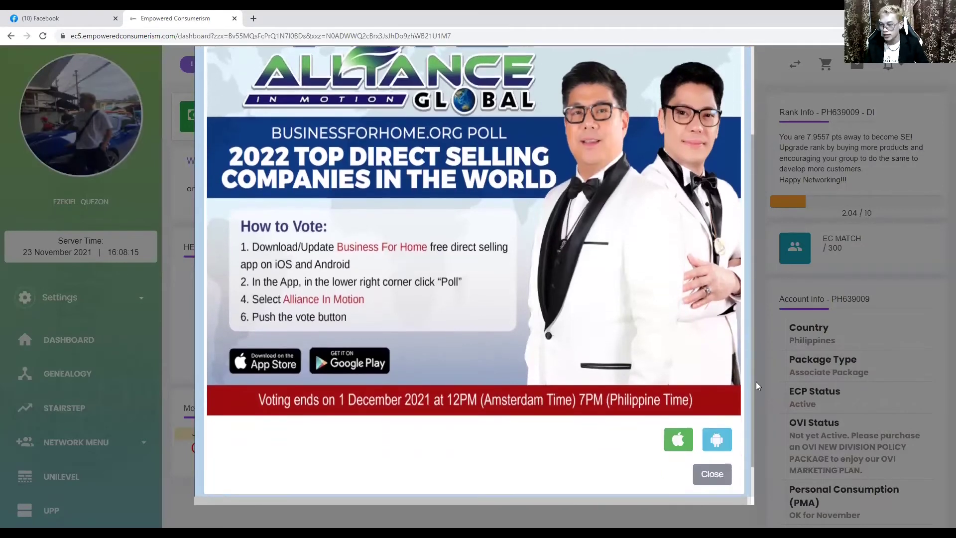
scroll(756, 385, "down", 1)
left_click(711, 435)
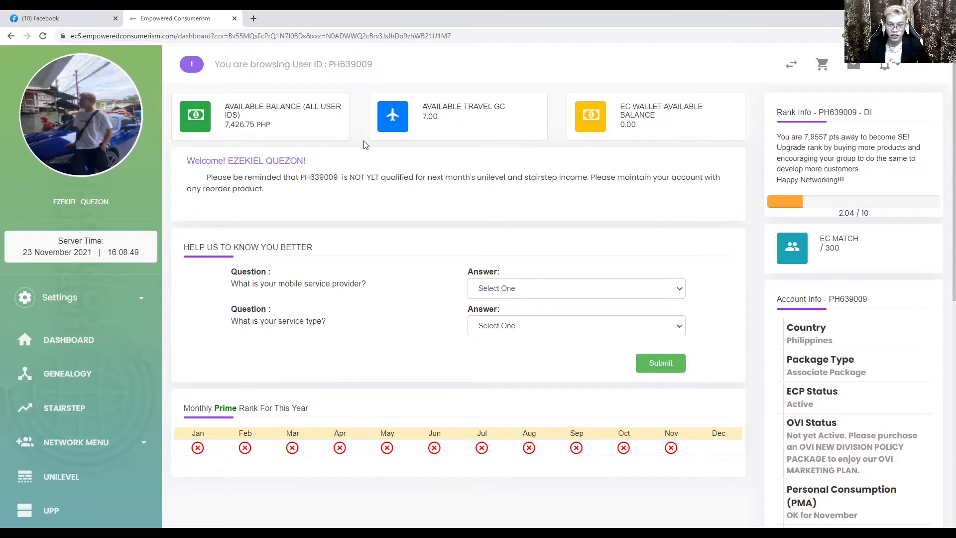
Step: Examine the dashboard's navigation entries, from the account settings down to the E-Store
scroll(82, 246, "down", 5)
scroll(86, 245, "up", 4)
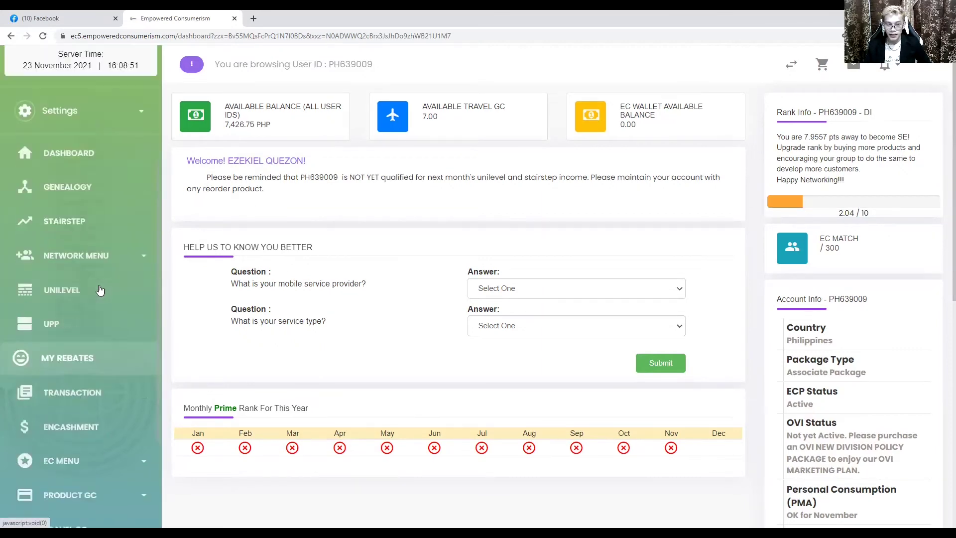
scroll(99, 277, "up", 1)
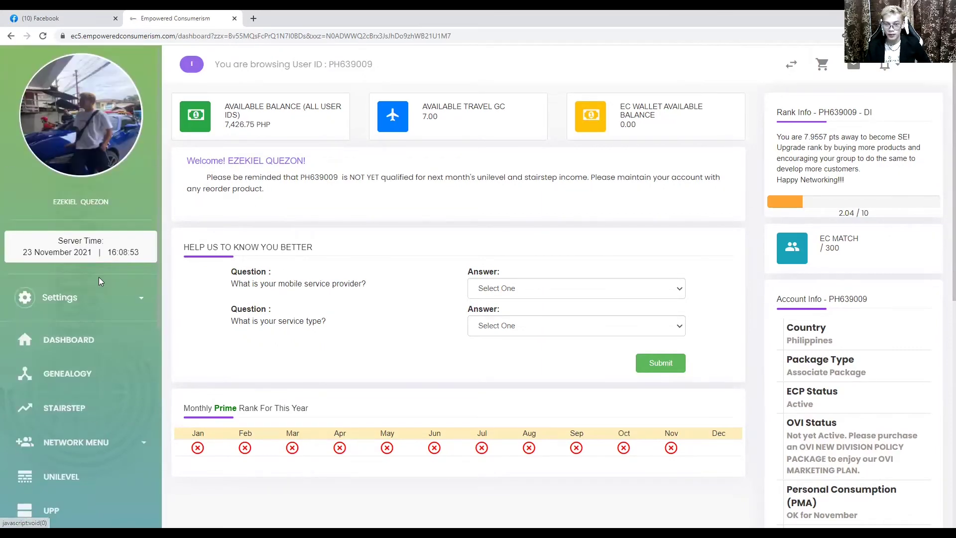
scroll(98, 279, "down", 1)
scroll(97, 285, "down", 1)
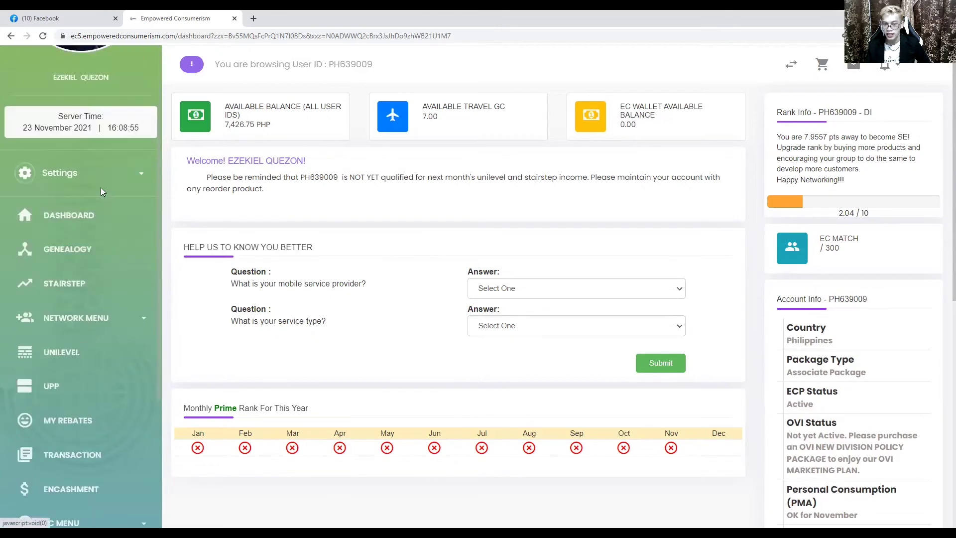
scroll(86, 243, "down", 1)
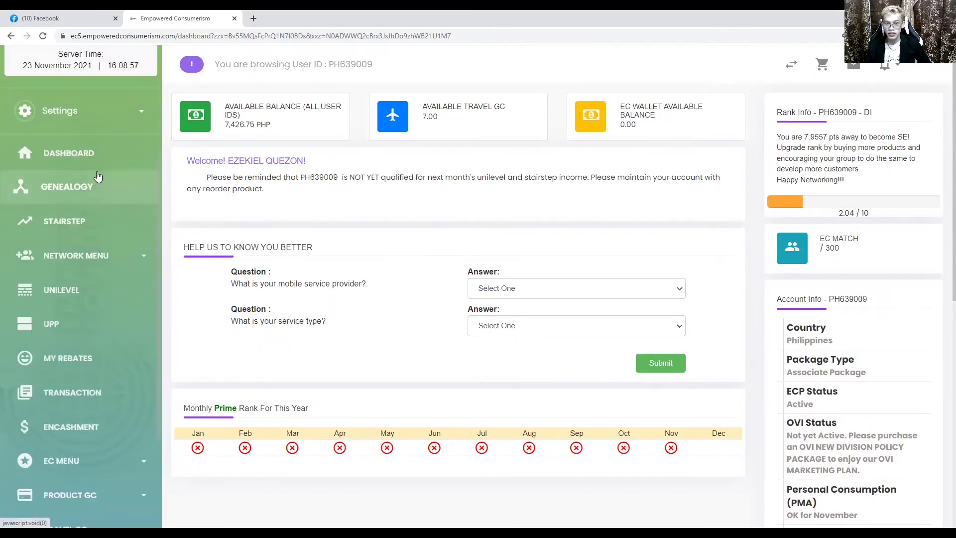
scroll(99, 177, "up", 1)
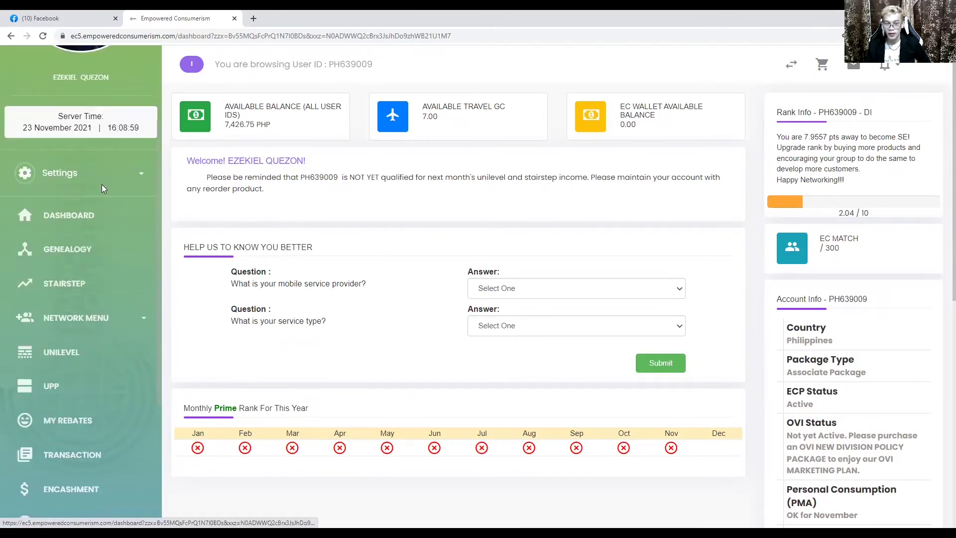
scroll(105, 195, "down", 3)
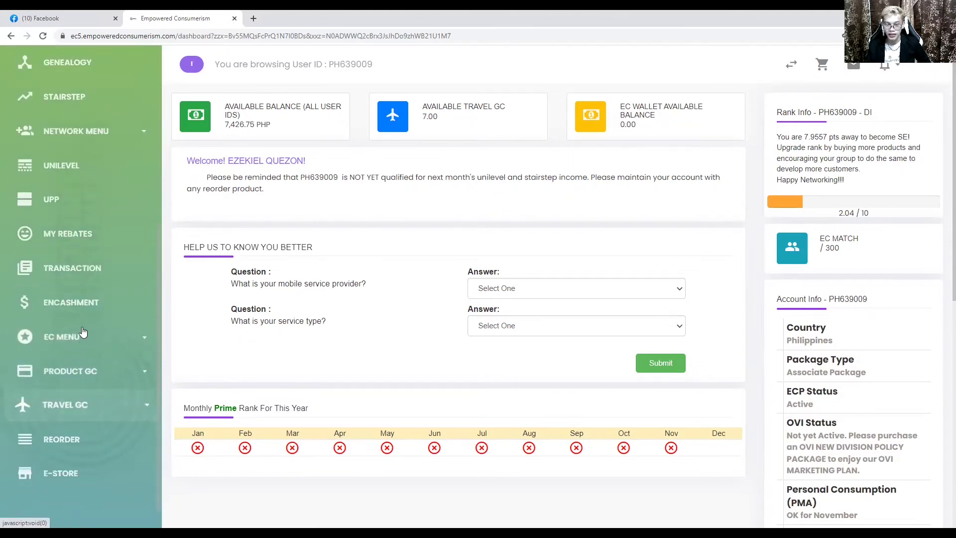
scroll(74, 278, "up", 1)
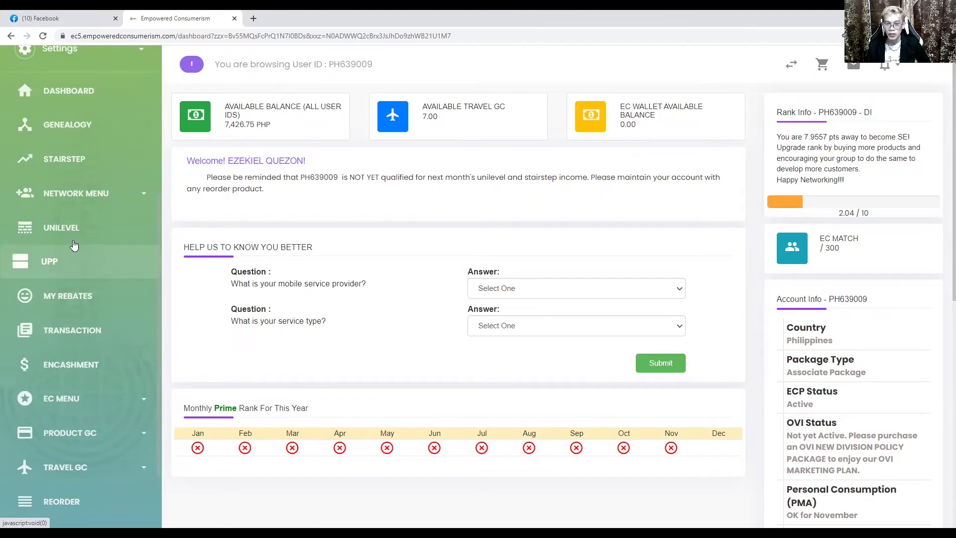
scroll(74, 172, "down", 2)
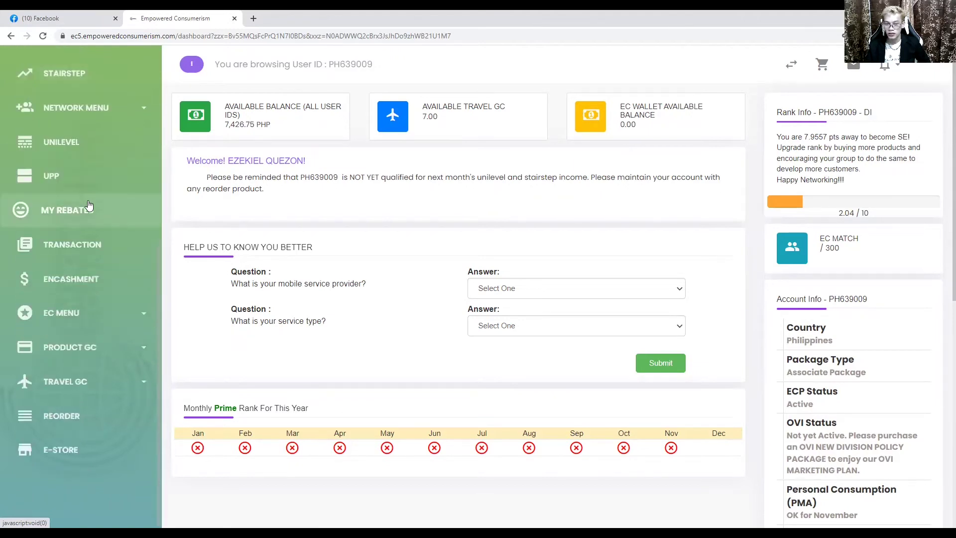
Step: Open the Encashment page and enter 4000000 as the amount to encash
left_click(78, 279)
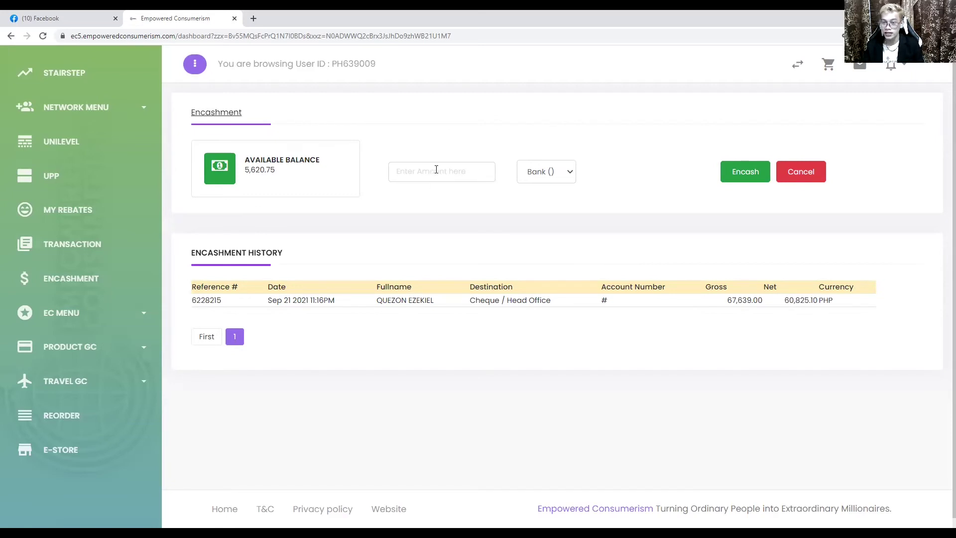
left_click(423, 170)
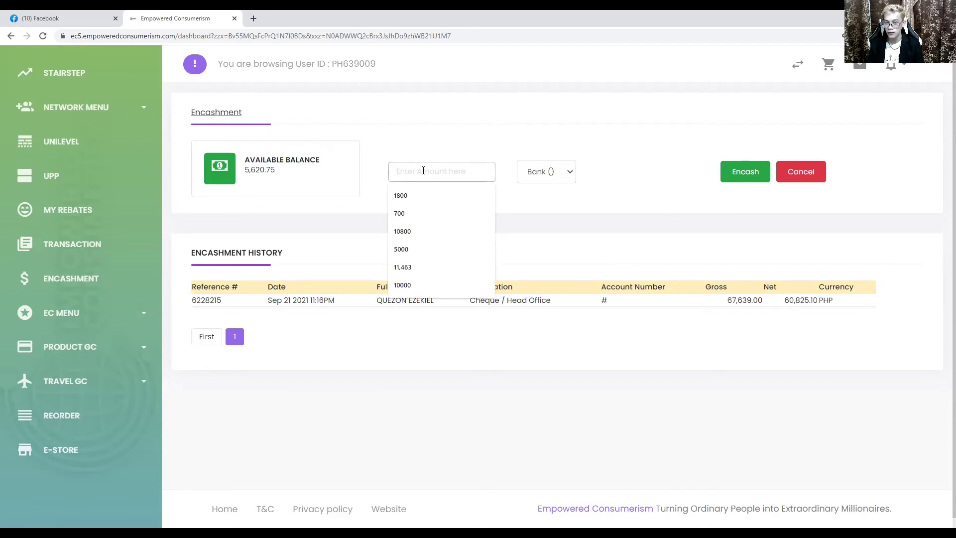
type("4")
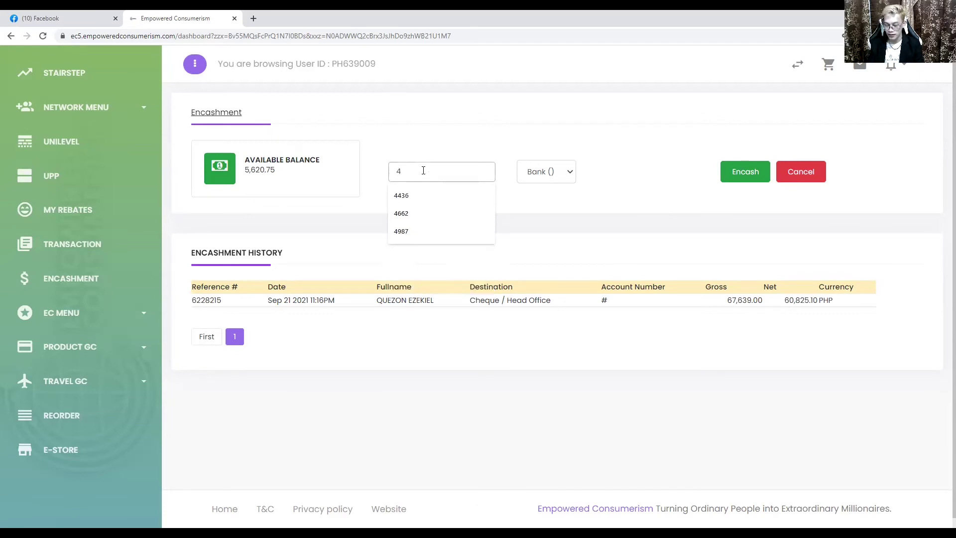
type("00000")
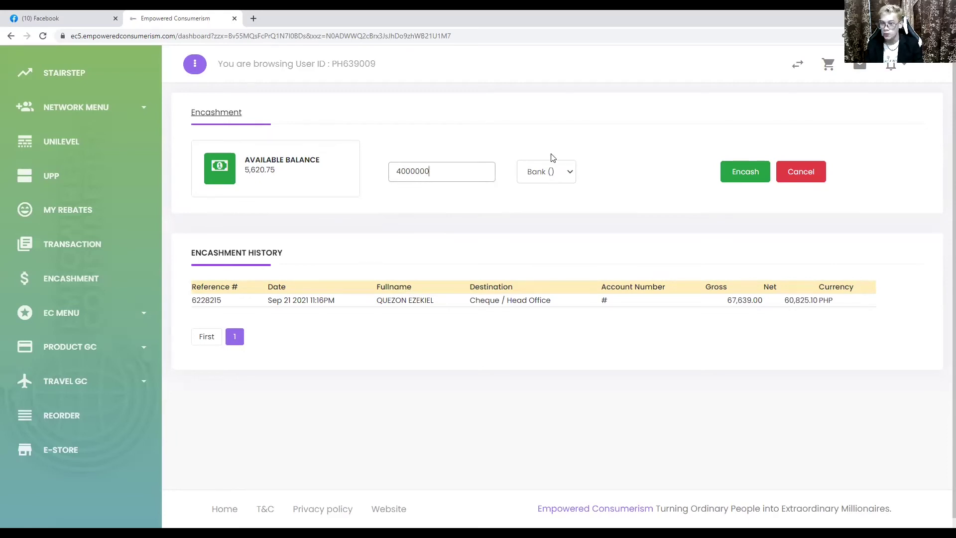
Step: Set the encashment method to Cheque and choose Head Office as the cheque release branch
left_click(546, 174)
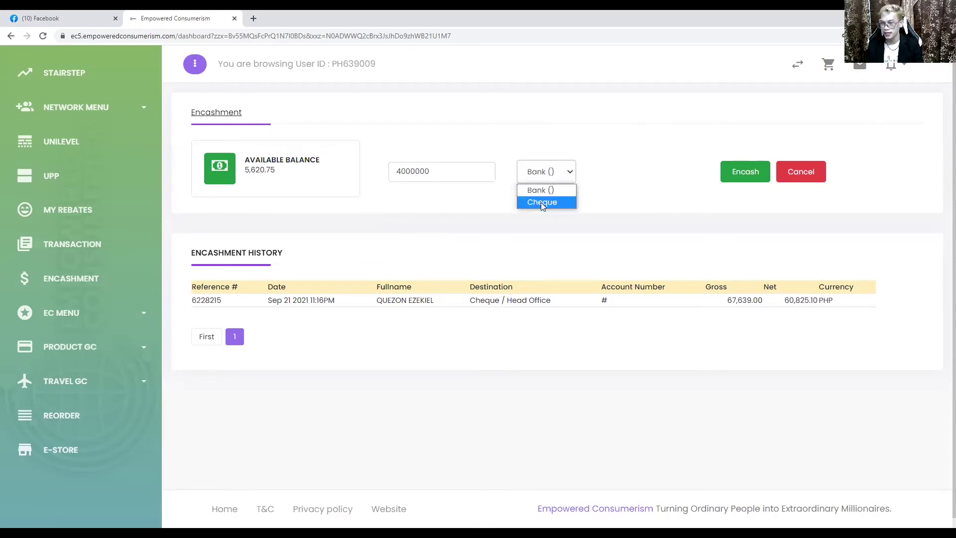
double_click(452, 171)
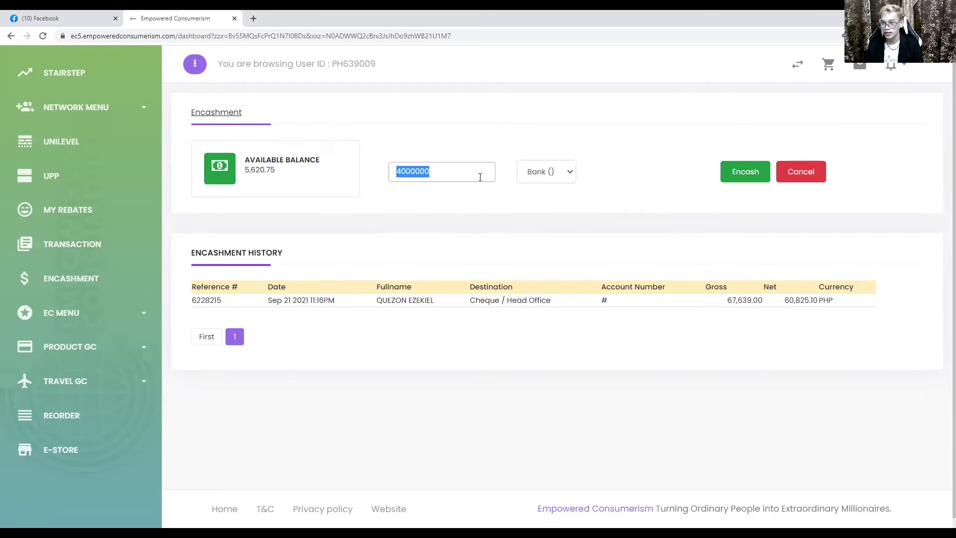
left_click(547, 177)
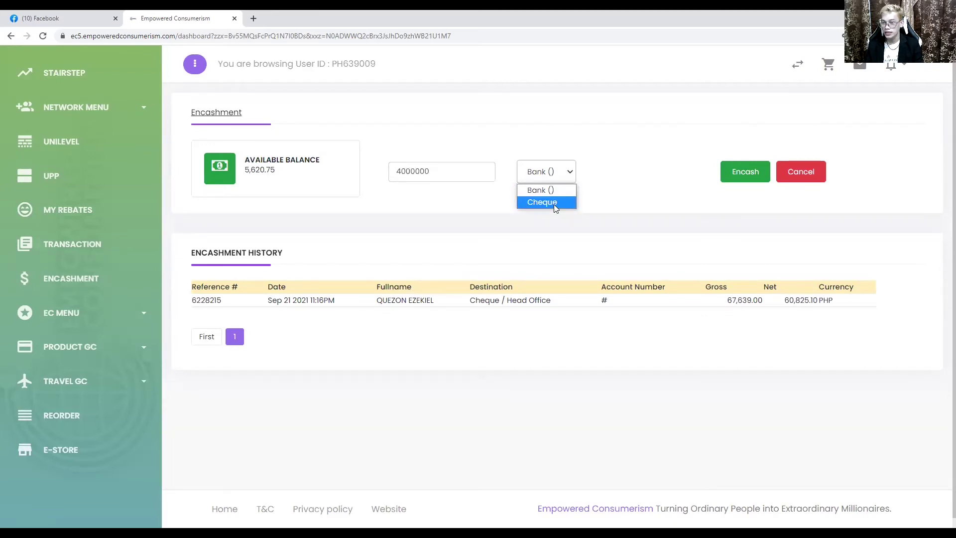
left_click(546, 203)
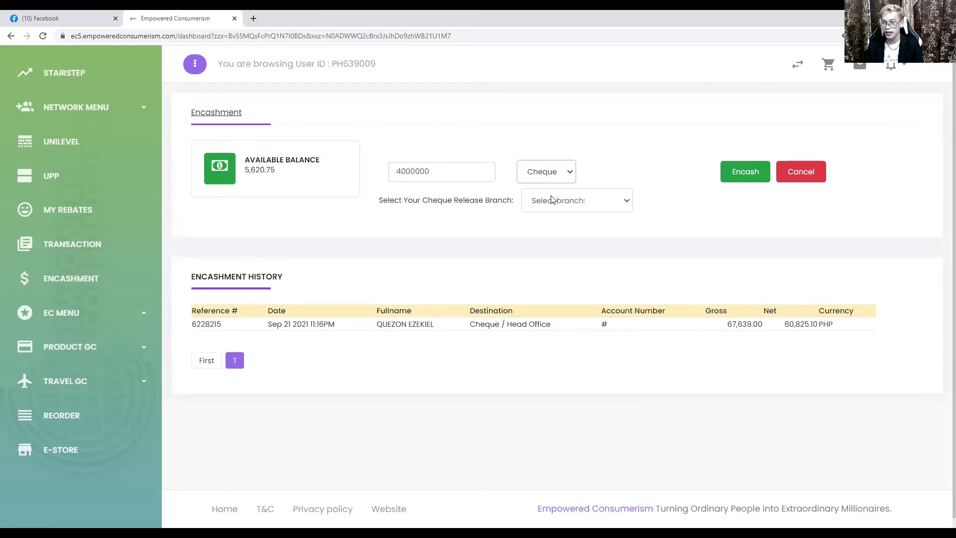
left_click(586, 204)
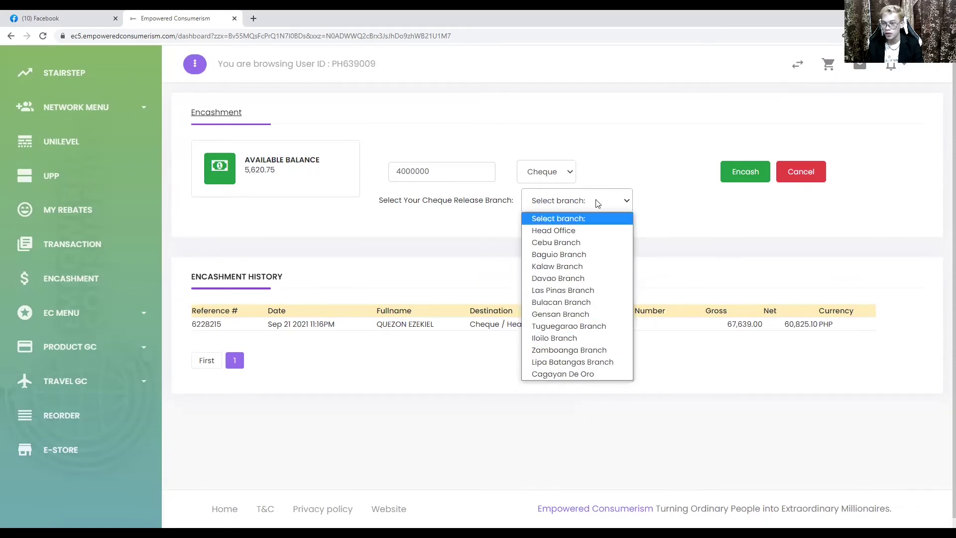
left_click(615, 205)
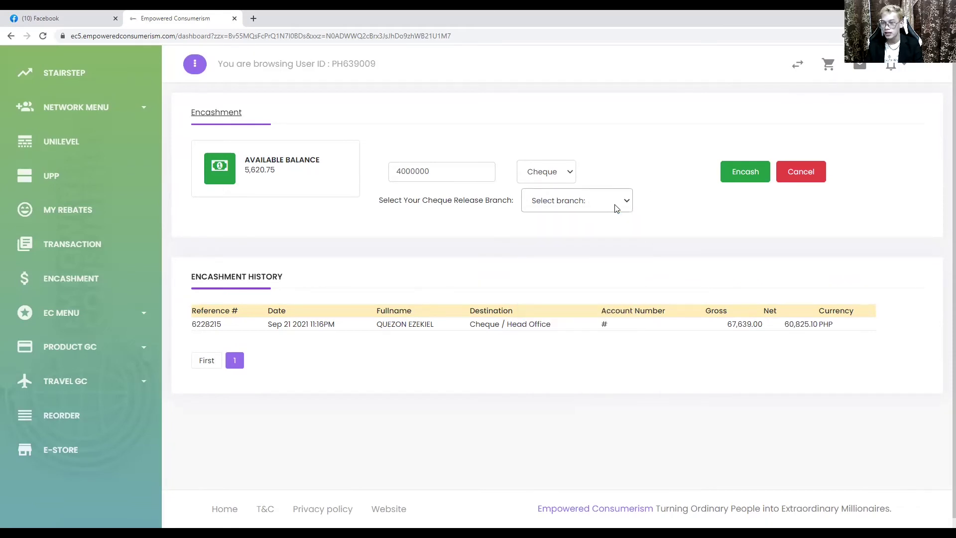
left_click(616, 205)
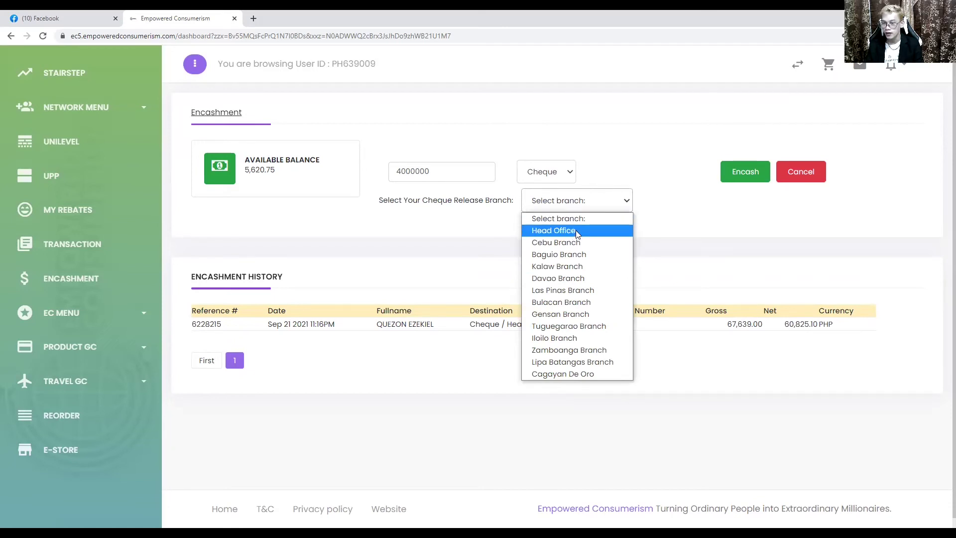
left_click(576, 230)
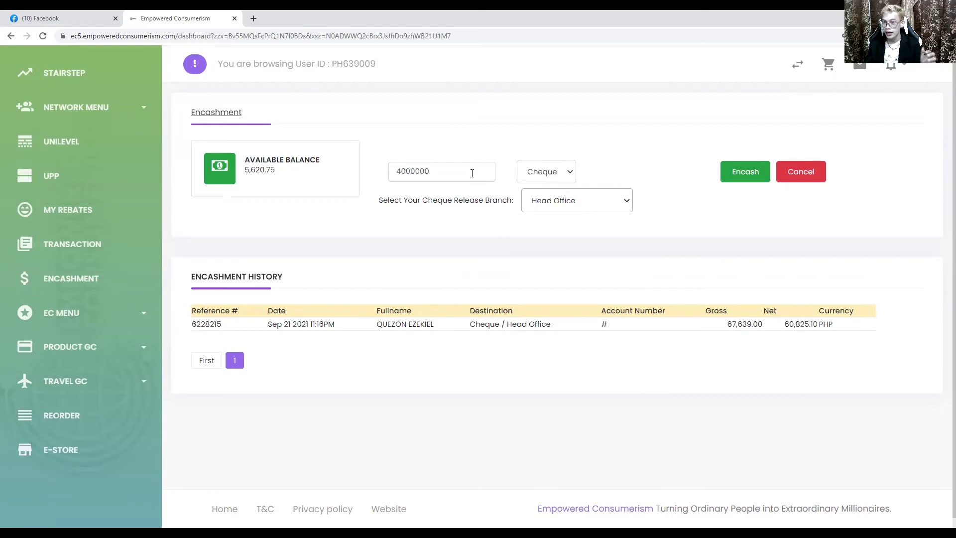
Step: Replace the encashment amount with 50000
left_click_drag(468, 171, 285, 156)
key("BackSpace")
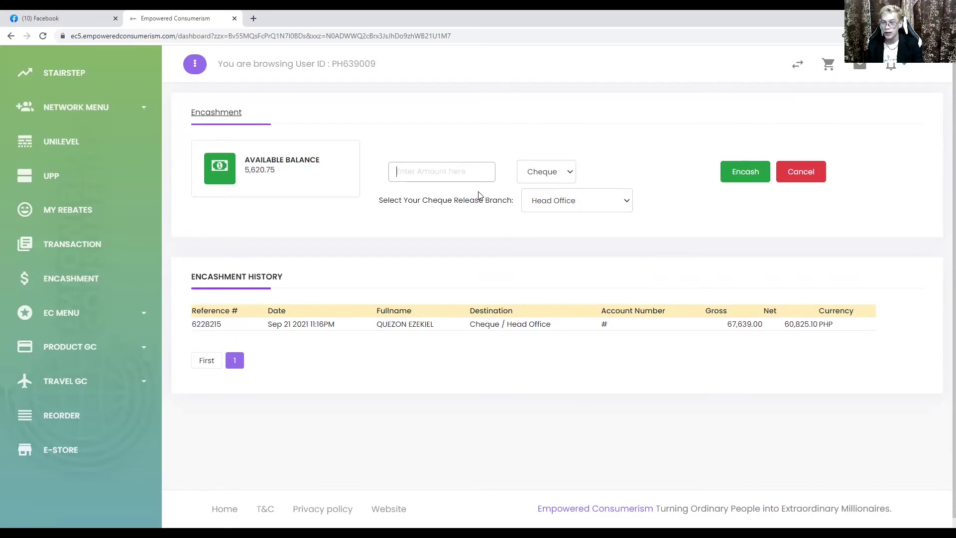
left_click(423, 177)
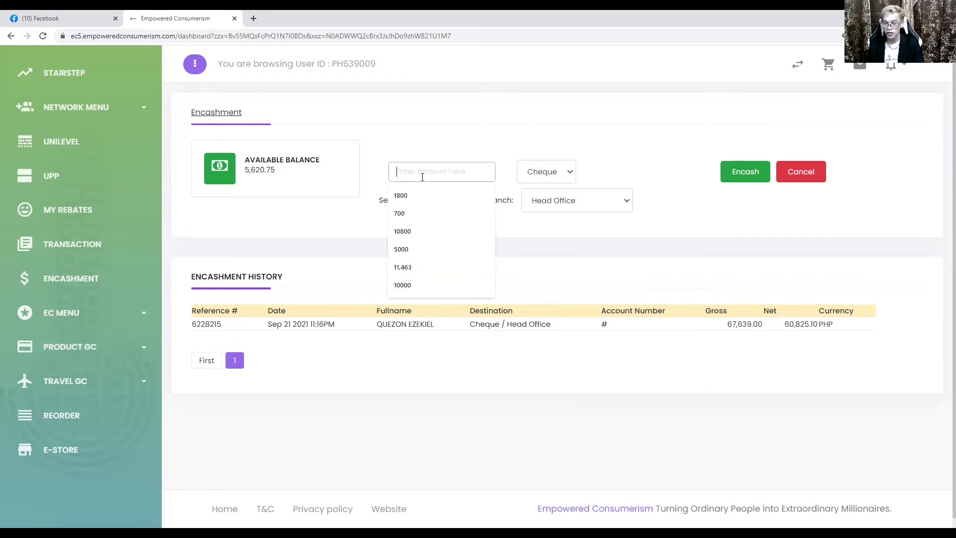
type("10")
key("BackSpace")
key("BackSpace")
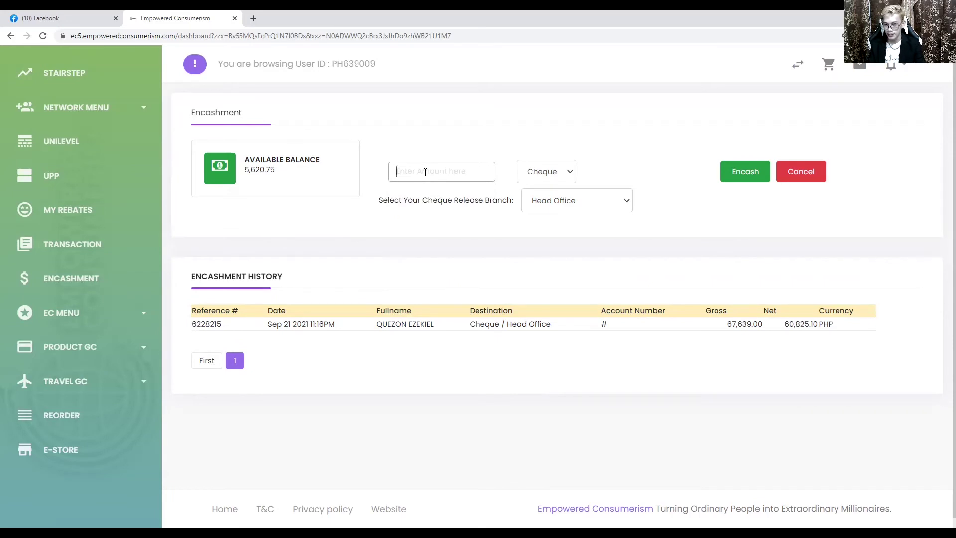
type("3")
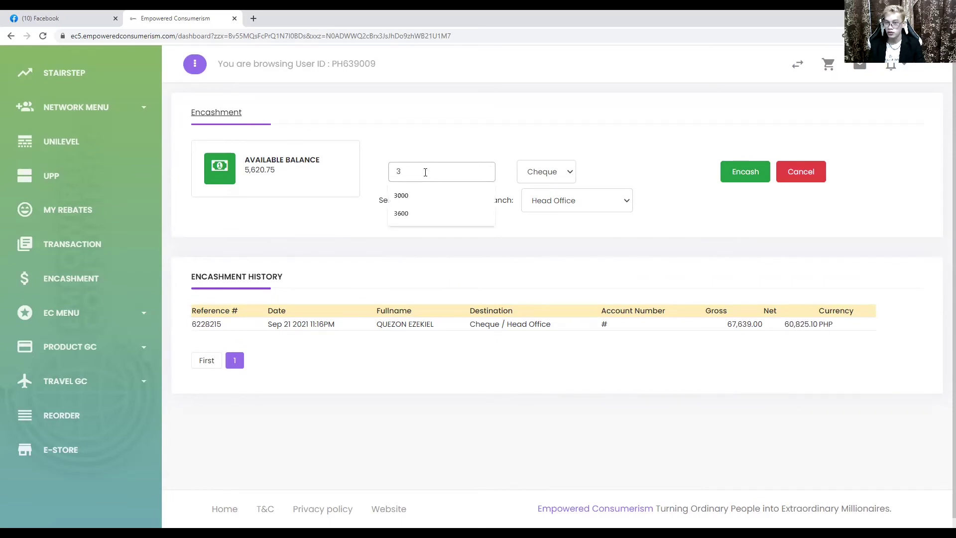
type("0")
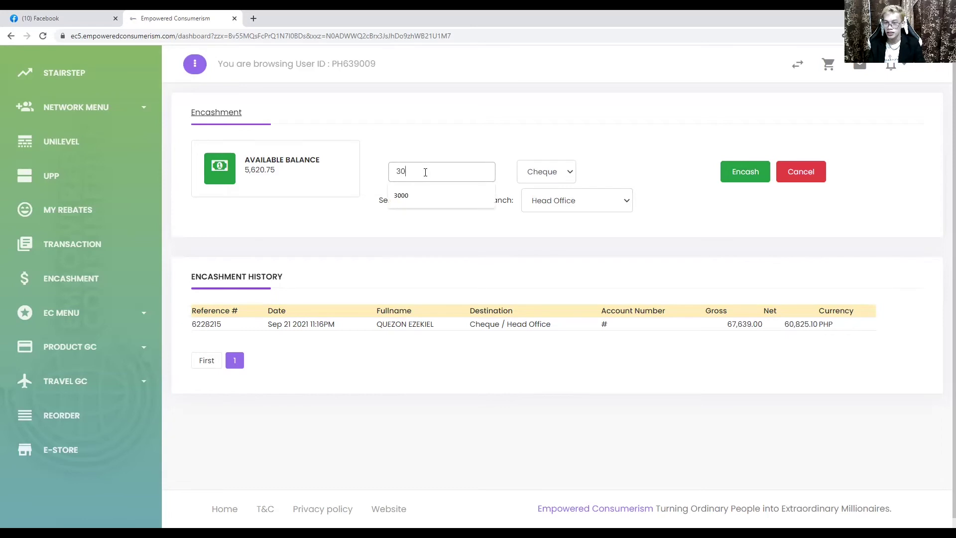
key("BackSpace")
key("BackSpace")
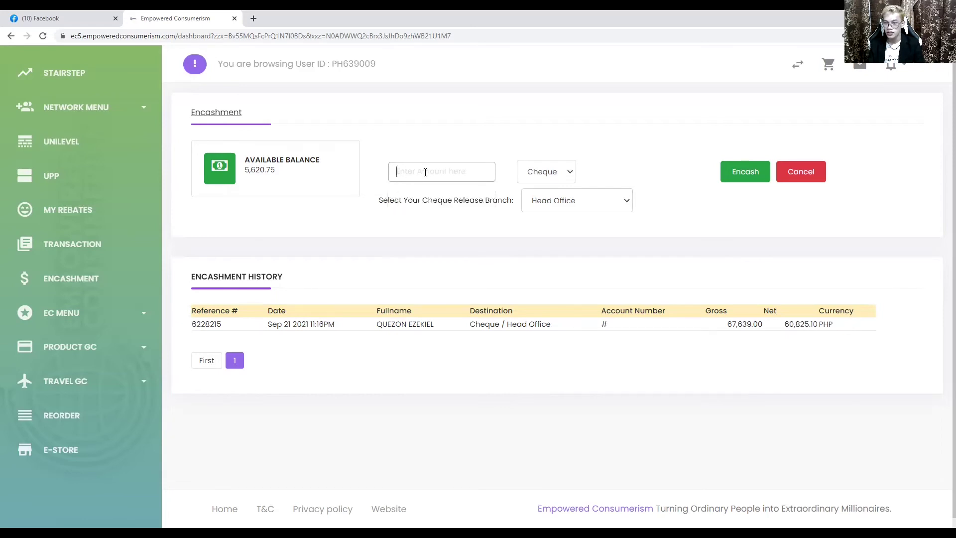
type("3")
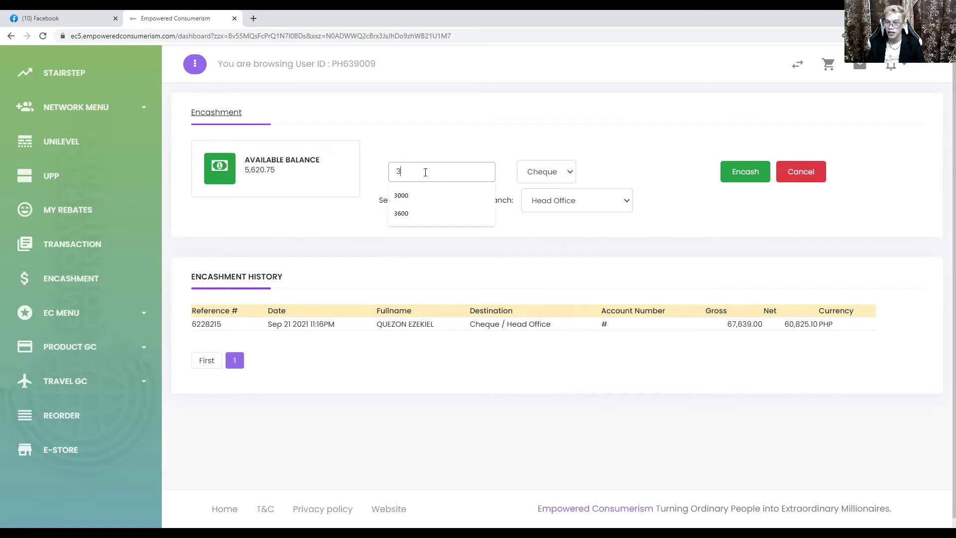
type("0")
key("BackSpace")
key("BackSpace")
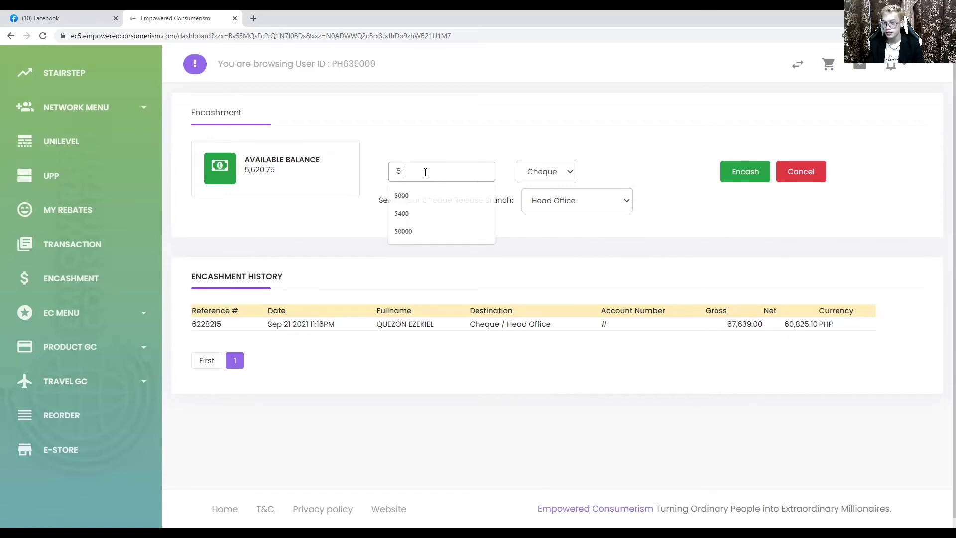
type("10")
key("BackSpace")
key("BackSpace")
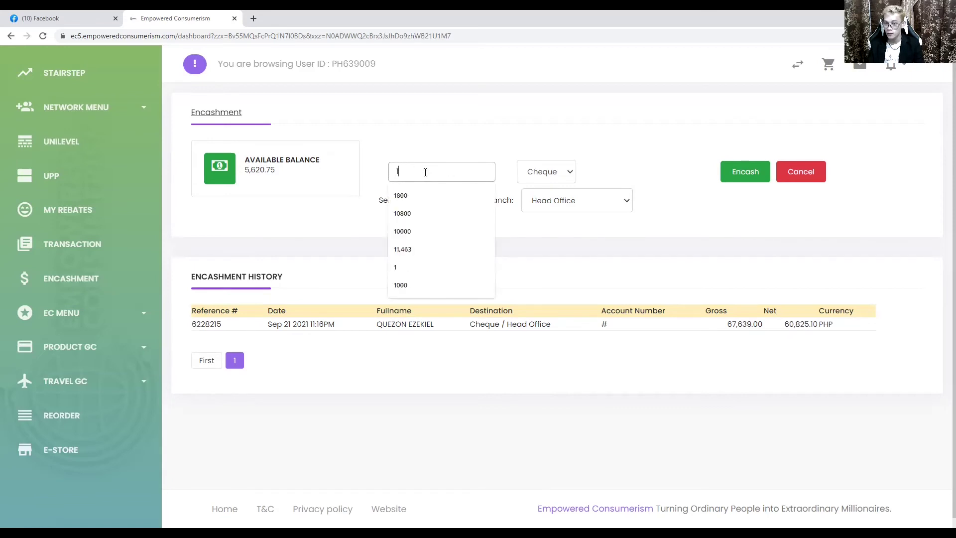
type("50000")
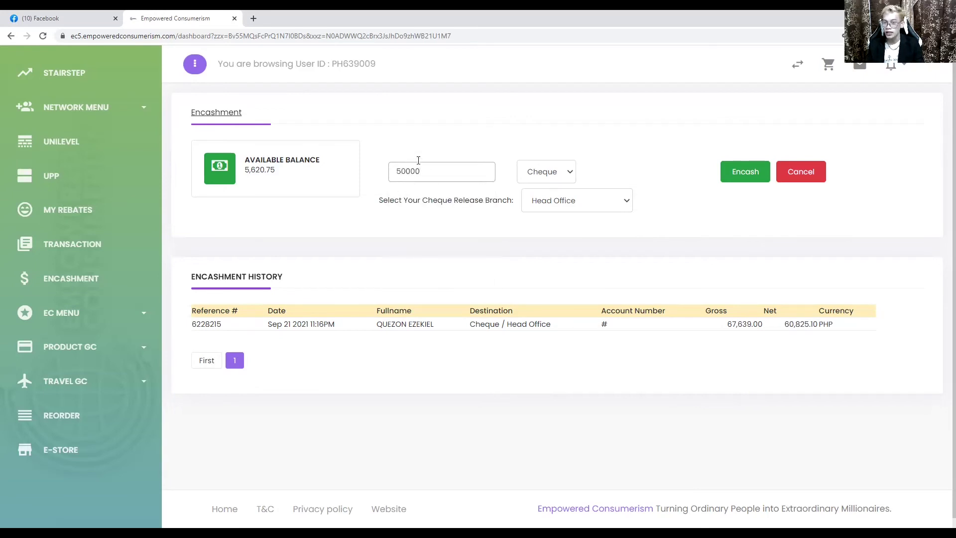
Step: Switch the encashment method to Bank and clear the entered amount
left_click(545, 176)
left_click(547, 194)
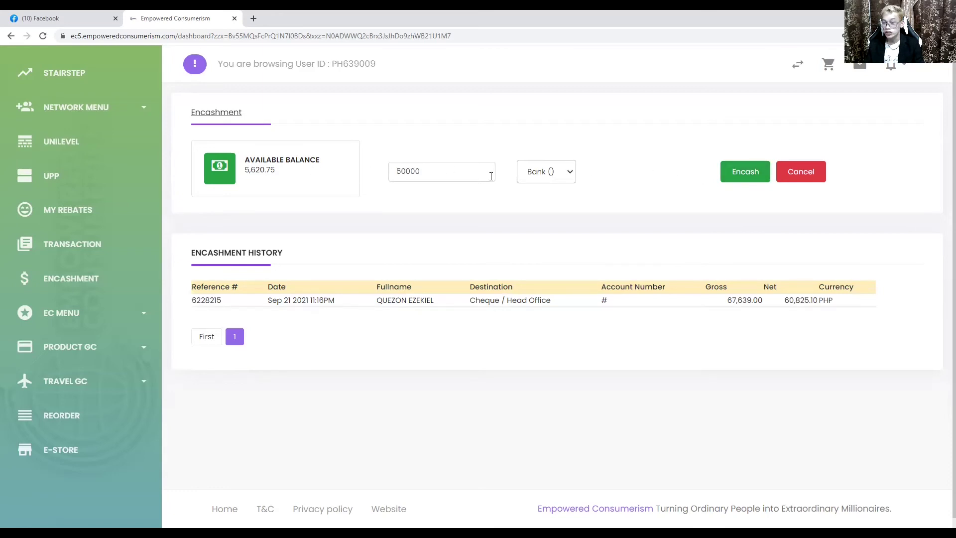
left_click_drag(491, 176, 259, 159)
key("BackSpace")
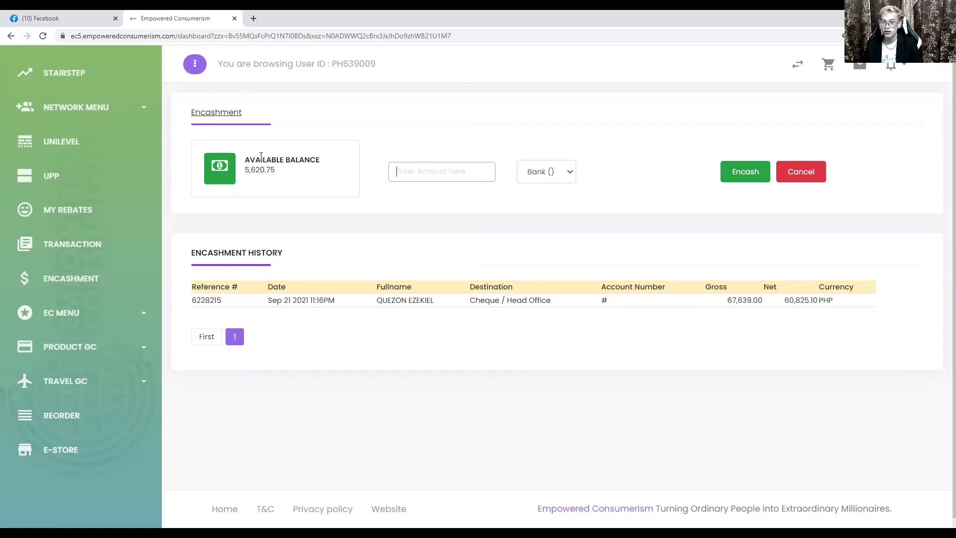
Step: Try to open the account's Genealogy page from the encashment view
scroll(99, 153, "up", 5)
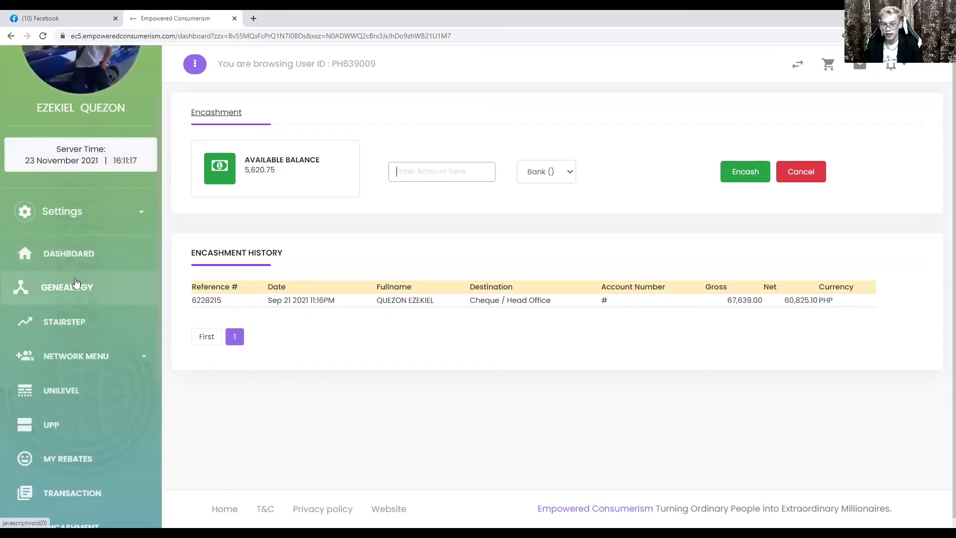
scroll(77, 280, "up", 2)
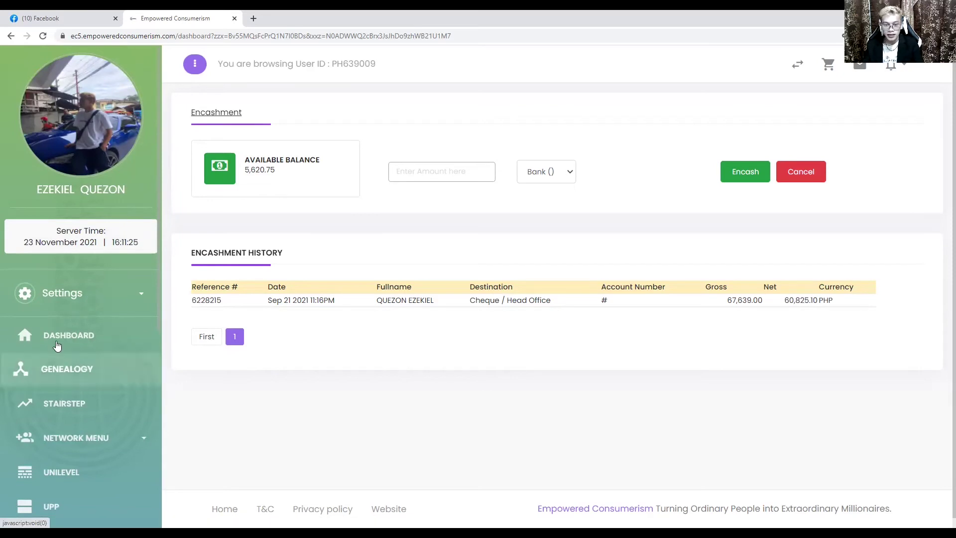
scroll(77, 312, "down", 2)
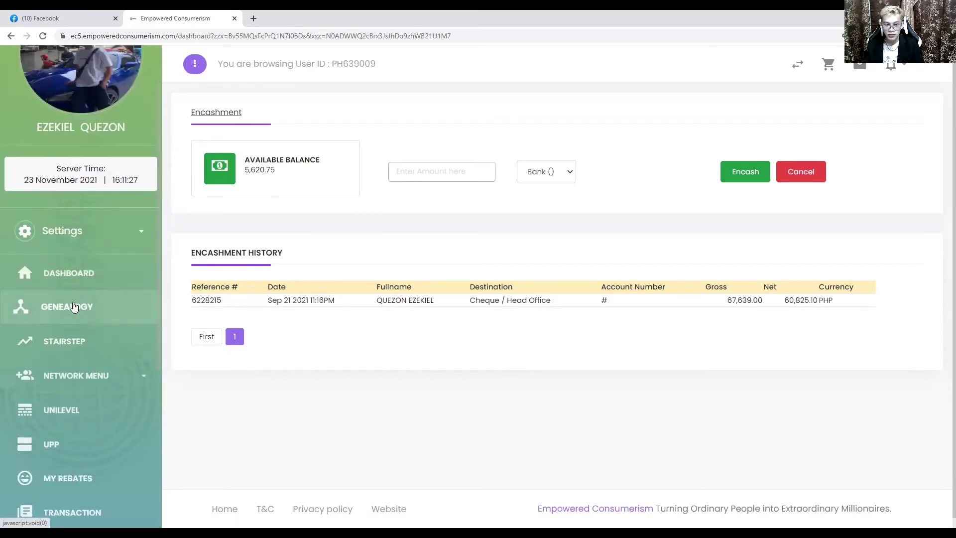
left_click(68, 307)
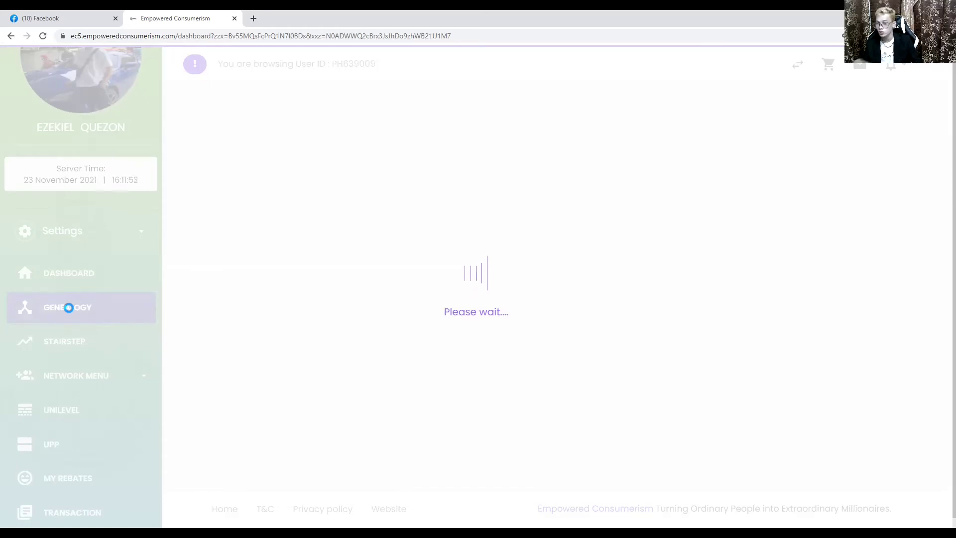
Step: Open ec5.empoweredconsumerism.com in a new browser tab and check the loading of both member site tabs
left_click(253, 19)
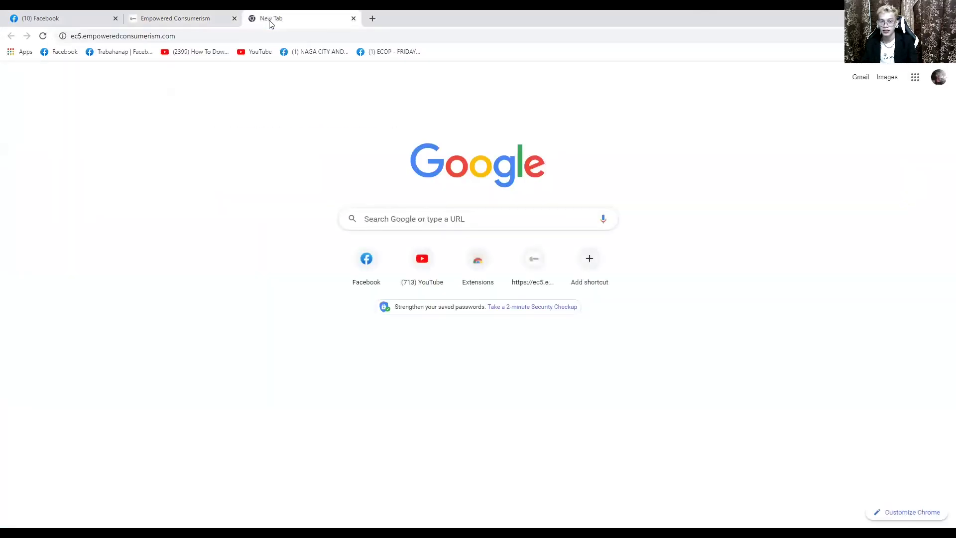
left_click(194, 34)
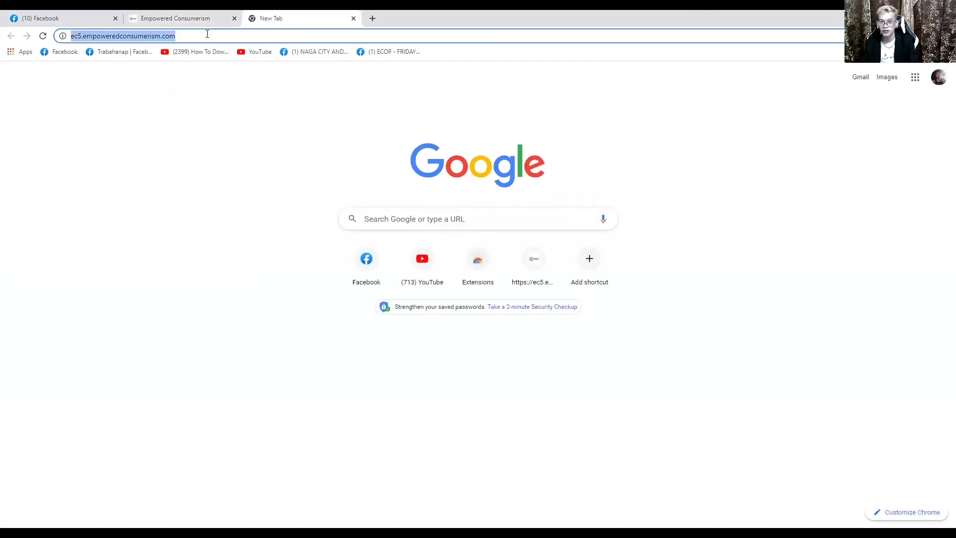
key("Return")
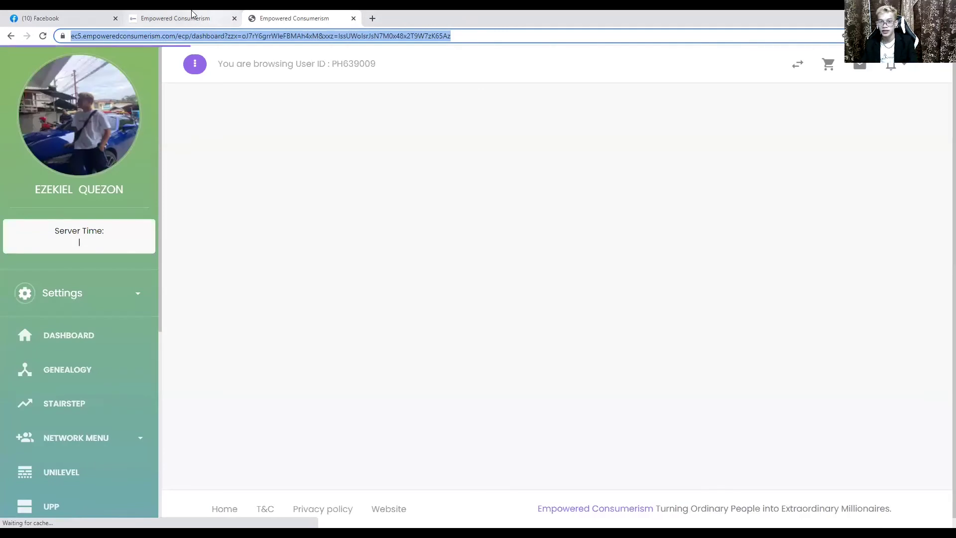
left_click(208, 18)
left_click(279, 18)
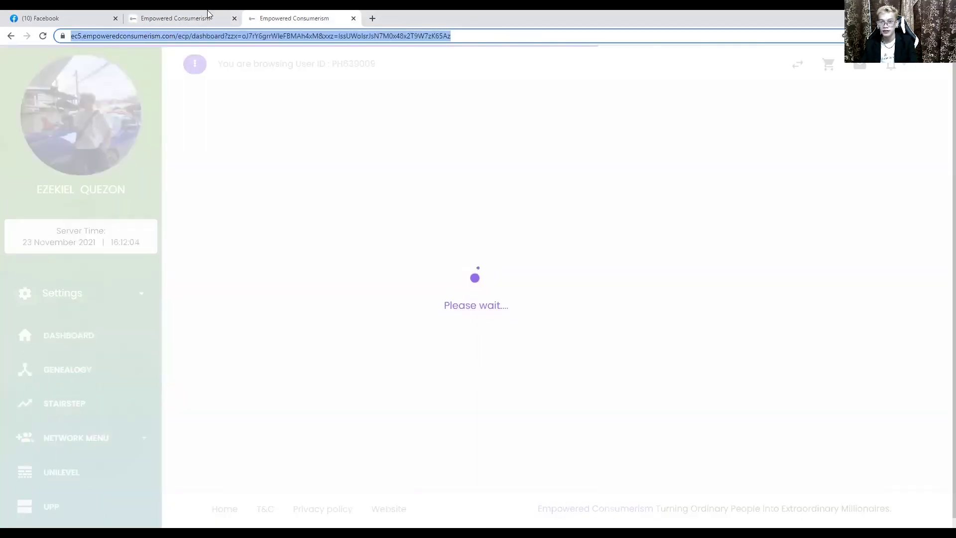
left_click(209, 17)
left_click(292, 18)
left_click(220, 18)
left_click(264, 17)
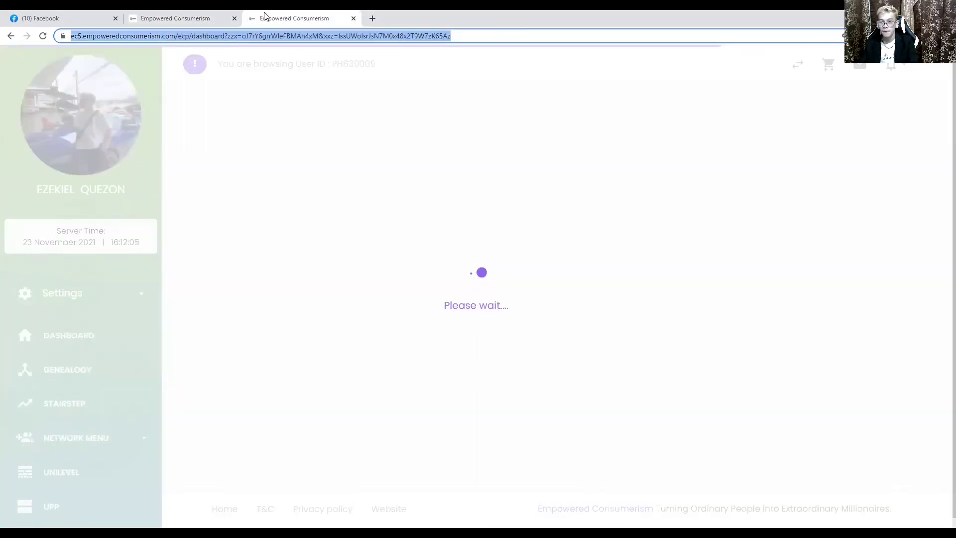
Step: Open the Genealogy page from the newly loaded dashboard
scroll(85, 354, "down", 1)
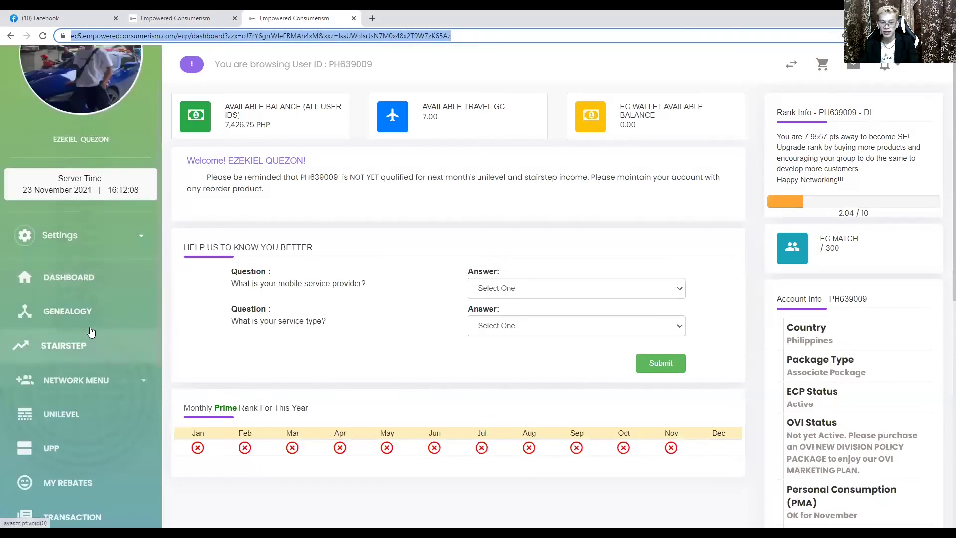
left_click(91, 314)
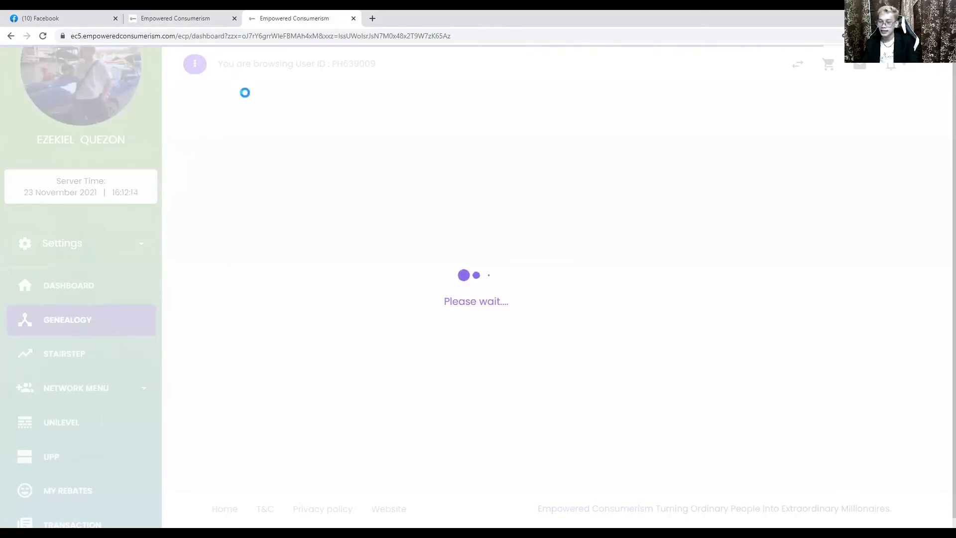
Step: Switch to the other member site tab and examine its genealogy tree and the Left and Right columns of the Business Partners table
left_click(194, 15)
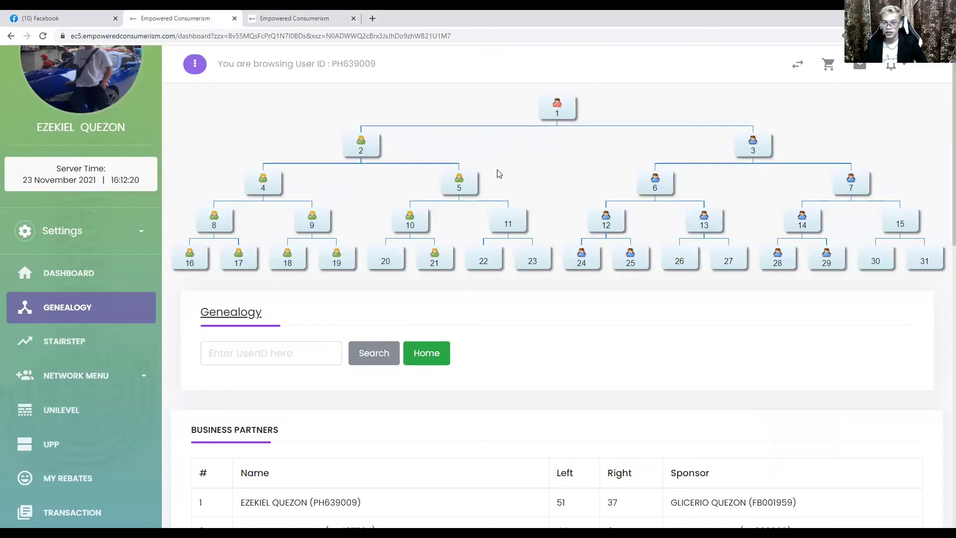
scroll(133, 139, "up", 2)
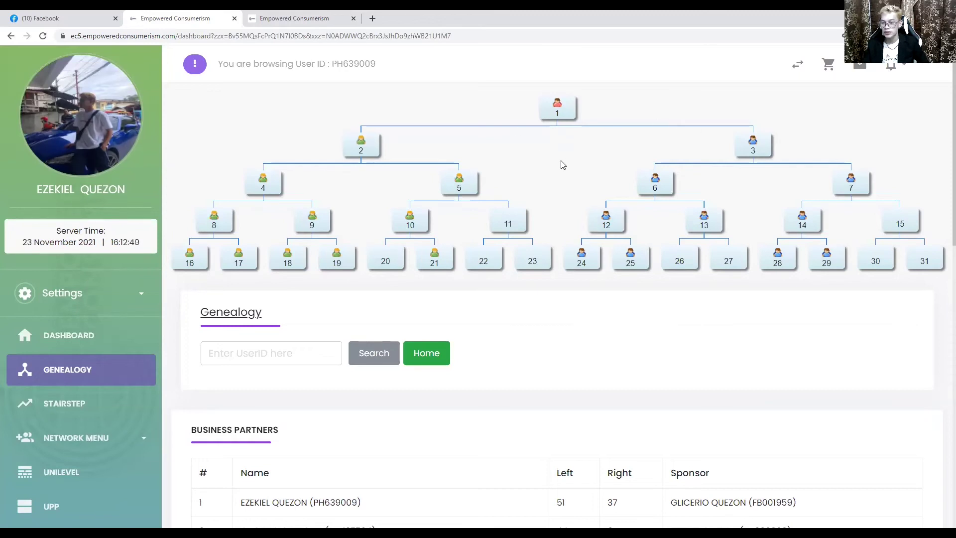
scroll(613, 343, "down", 2)
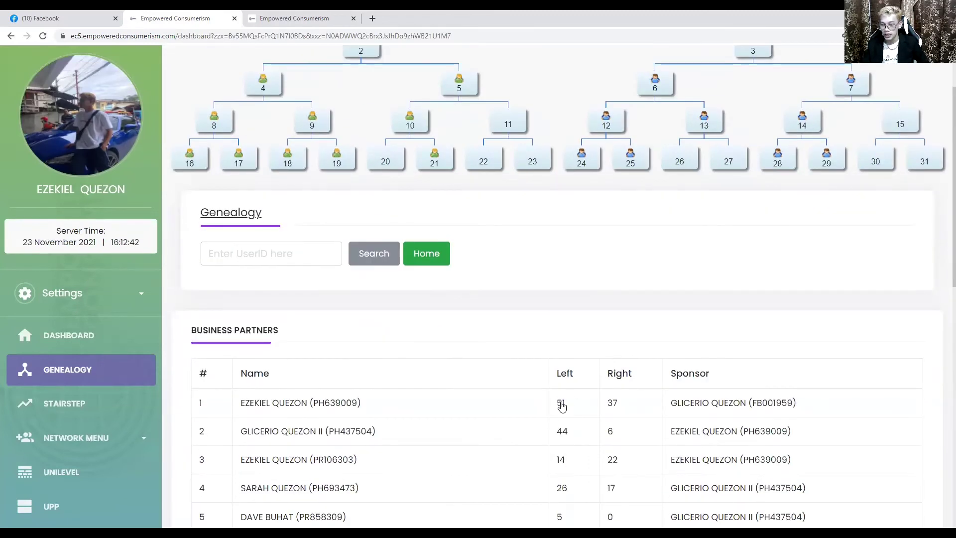
scroll(602, 410, "up", 1)
scroll(603, 409, "down", 1)
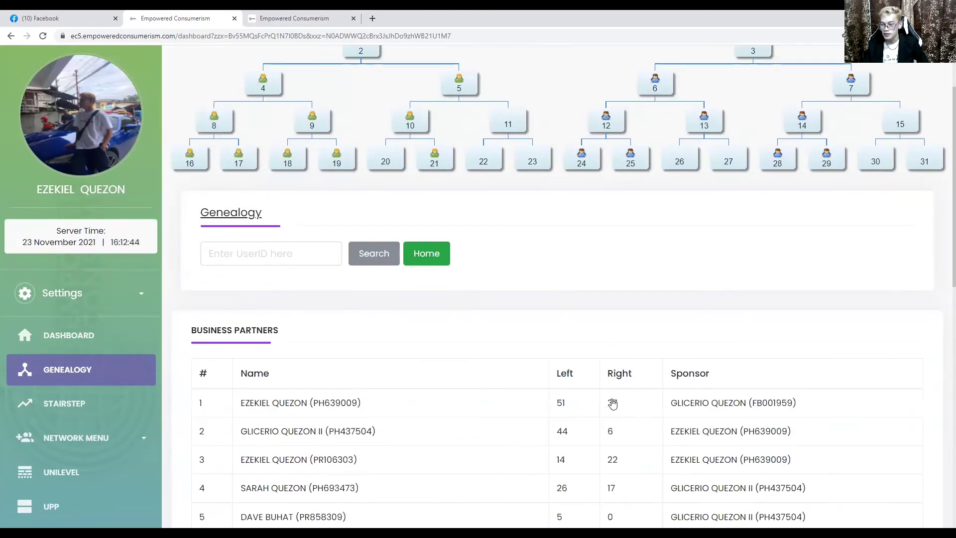
scroll(616, 403, "up", 1)
scroll(617, 402, "up", 2)
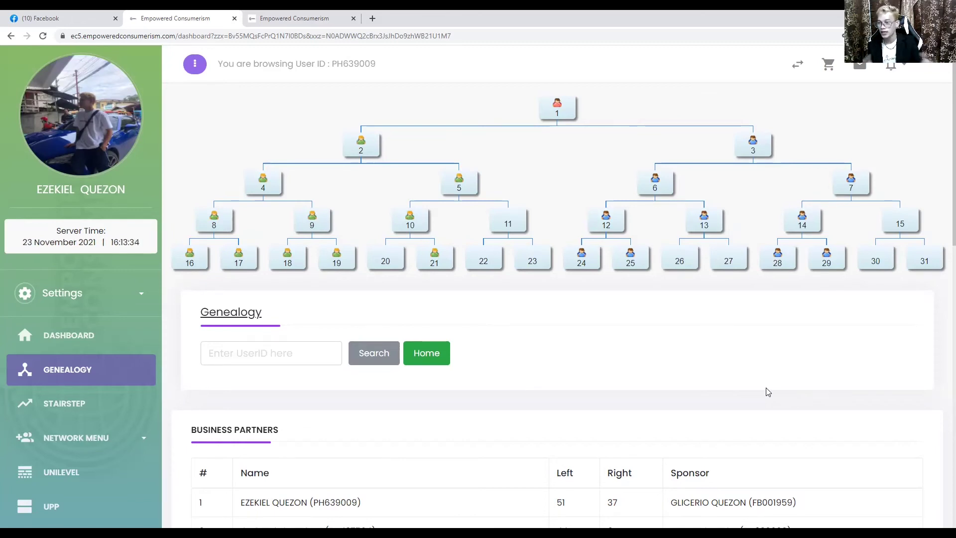
scroll(640, 435, "down", 2)
scroll(672, 423, "up", 2)
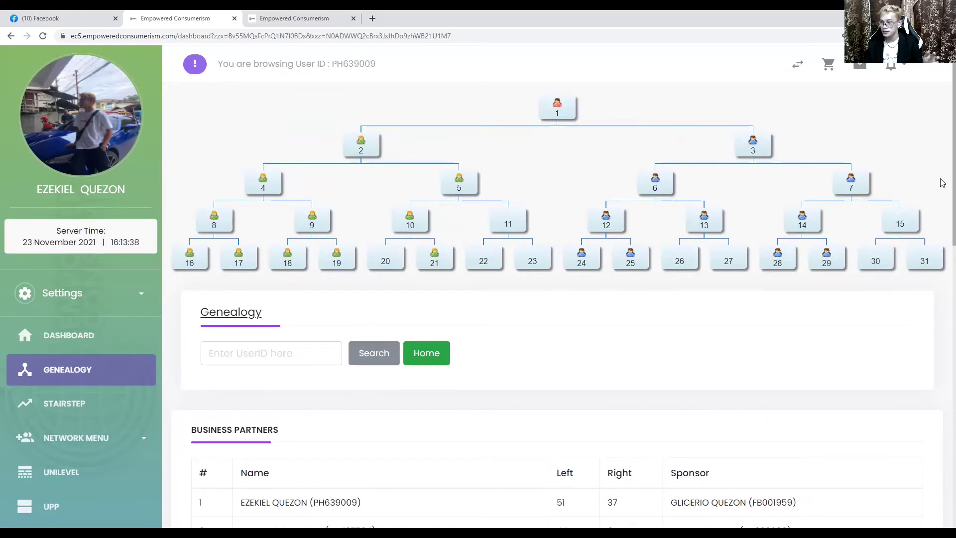
scroll(942, 186, "down", 1)
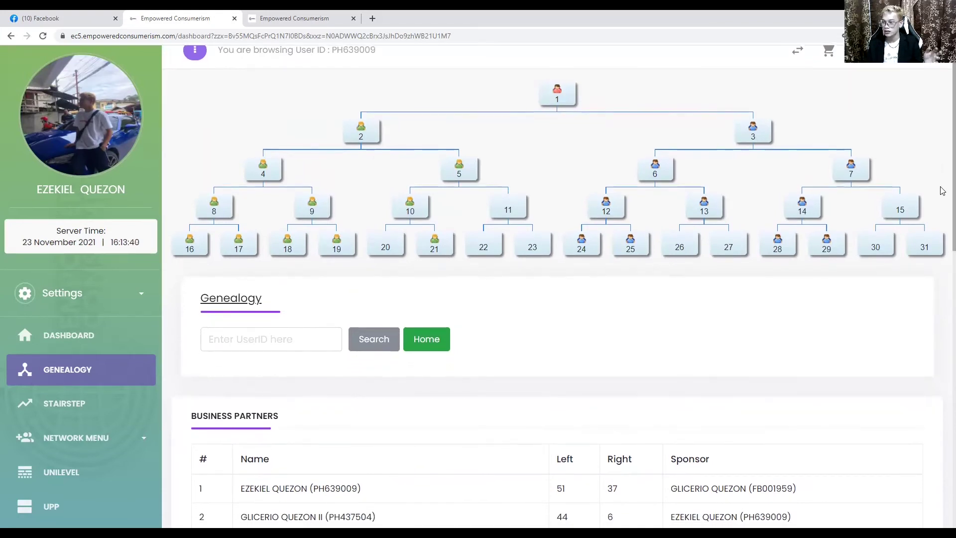
scroll(627, 487, "down", 1)
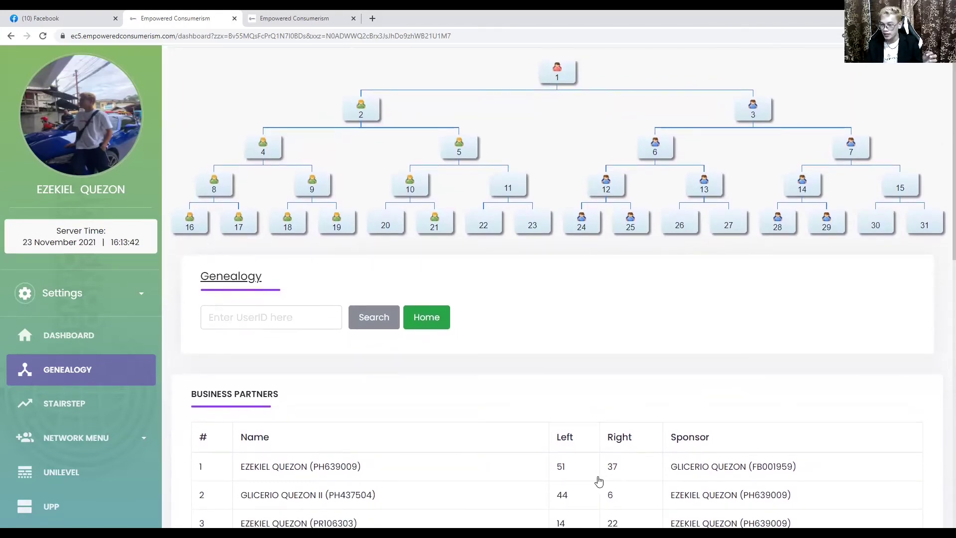
scroll(600, 482, "up", 1)
scroll(607, 498, "down", 1)
scroll(608, 497, "up", 1)
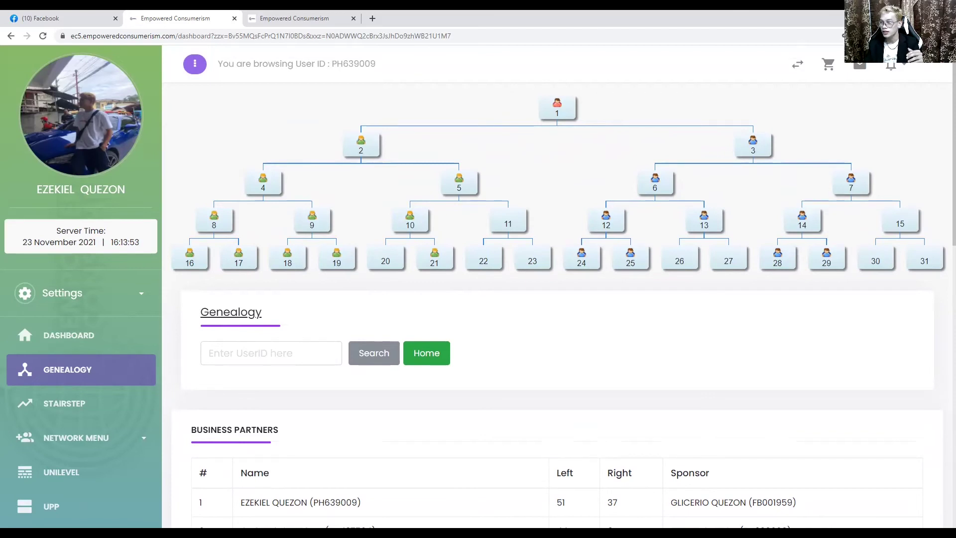
Step: Enlarge the Genealogy page to 150% browser zoom and close the browser's options to show the whole tree
left_click(947, 36)
left_click(915, 129)
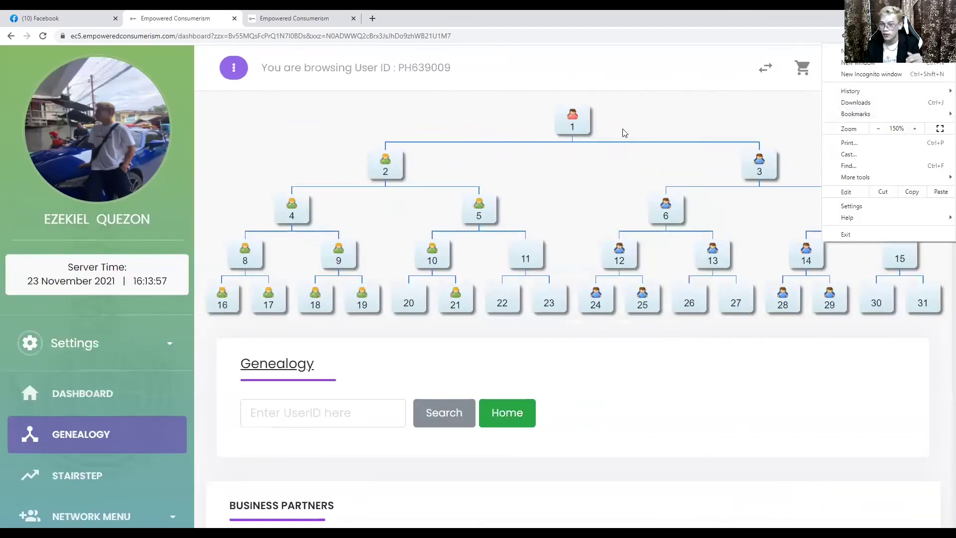
left_click(582, 124)
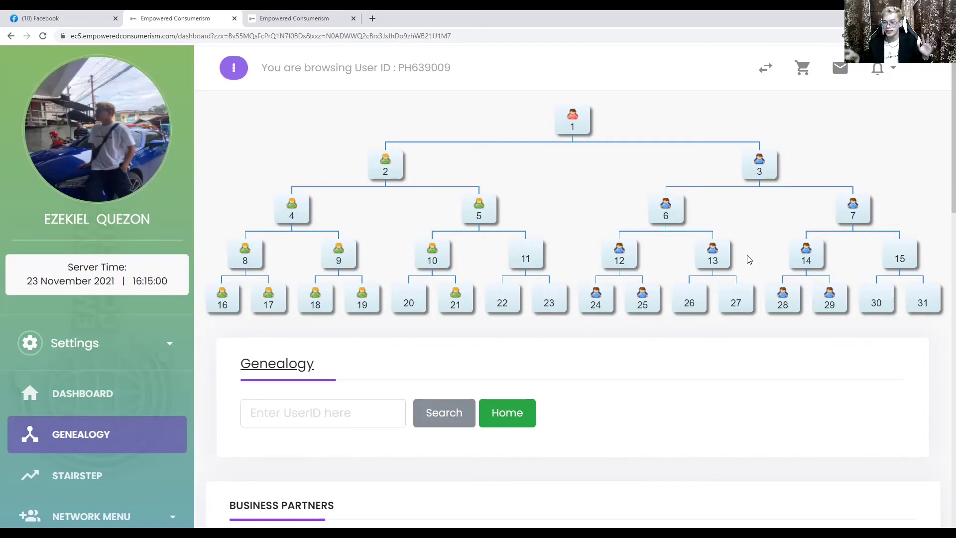
mouse_move(418, 258)
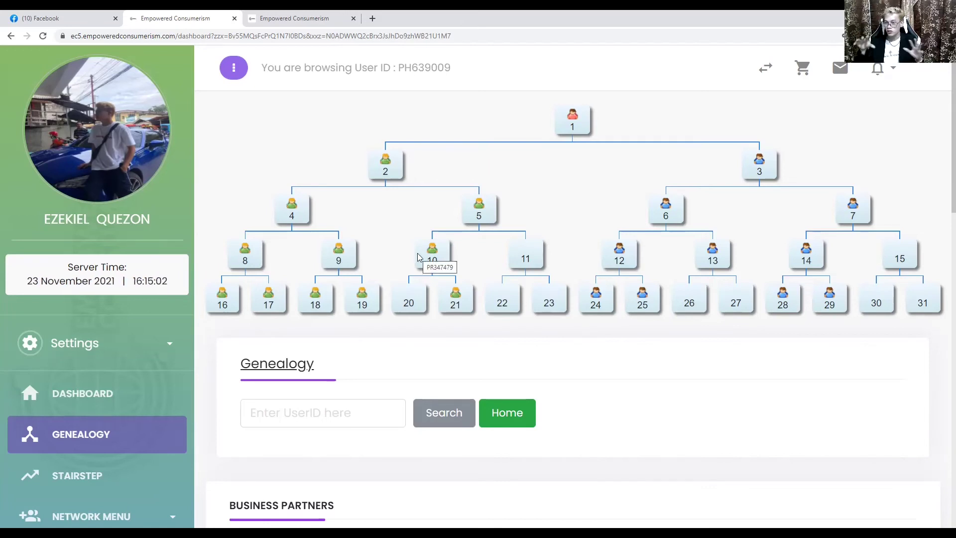